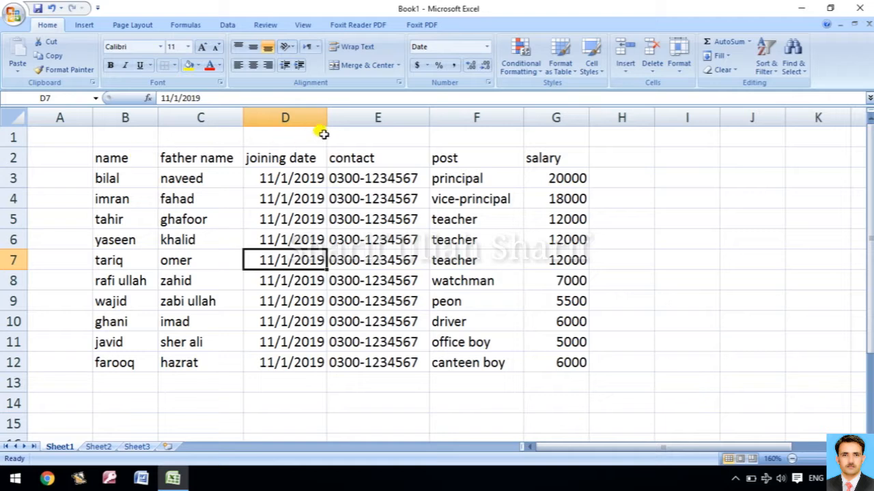
- Widen column D slightly, and format the header row B2:G2 as bold, size 16, red text on a yellow fill
left_click_drag(328, 116, 338, 117)
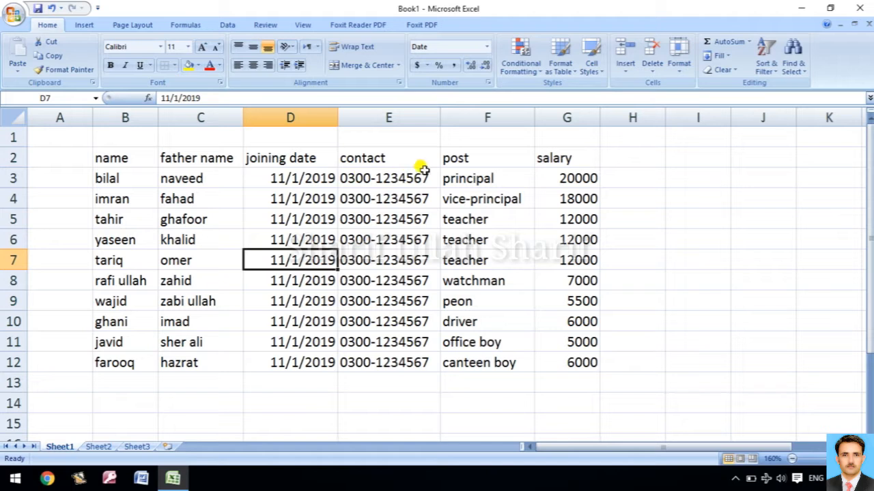
left_click_drag(108, 157, 548, 156)
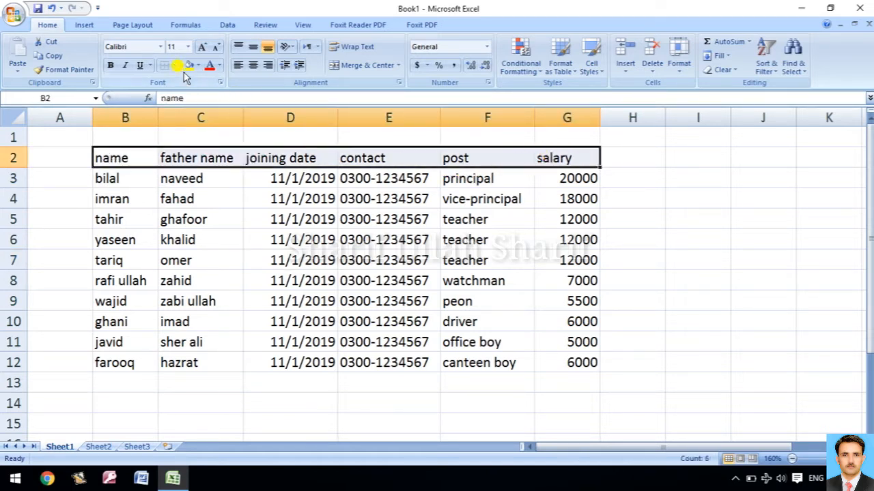
left_click(110, 66)
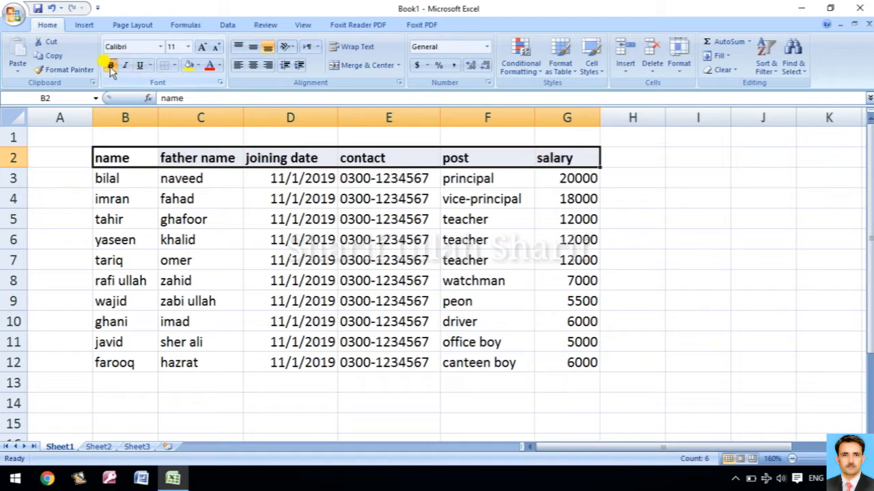
left_click(203, 46)
left_click(203, 46)
left_click(202, 46)
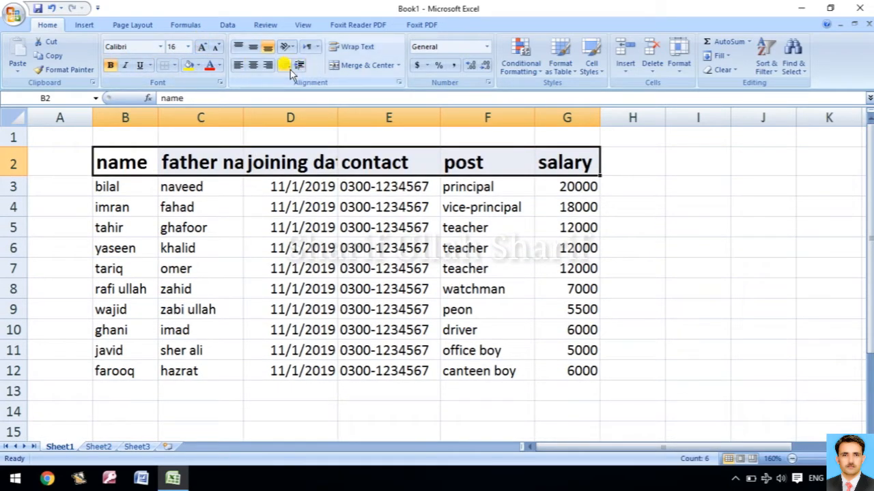
left_click(210, 65)
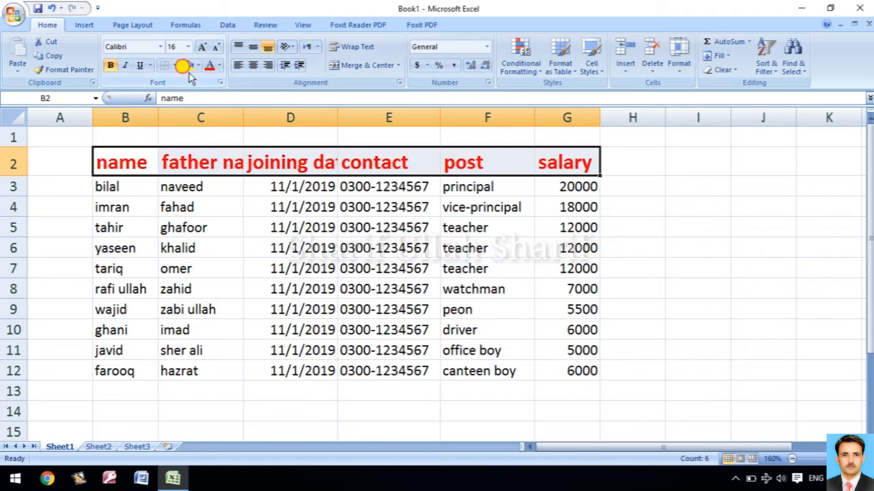
left_click(189, 66)
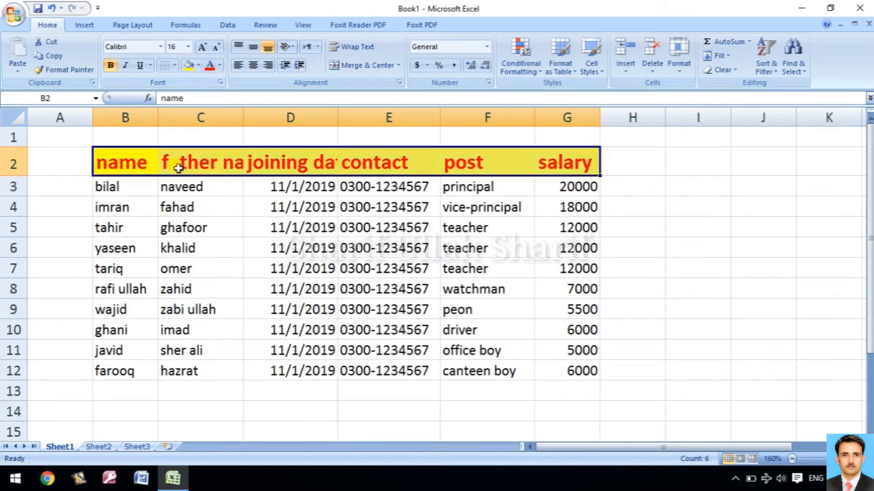
- Fit columns B through E to their contents, and widen the post and salary columns to leave extra space
double_click(157, 120)
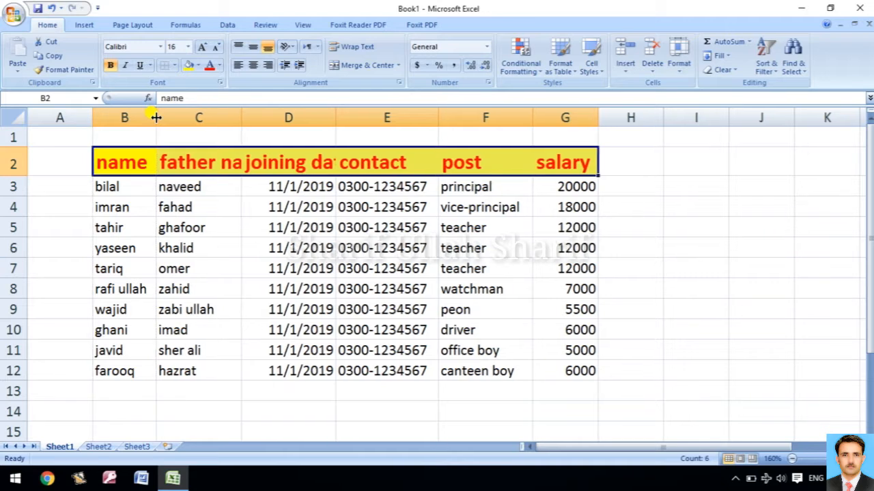
double_click(241, 117)
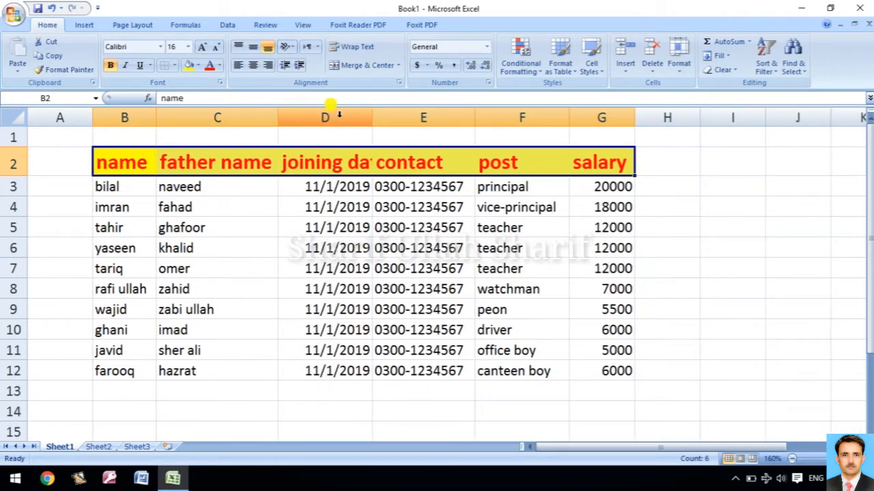
double_click(372, 119)
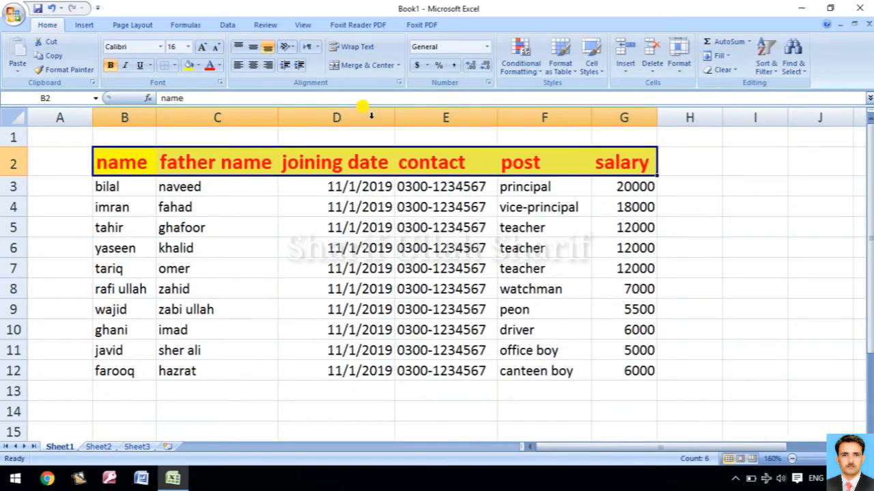
double_click(497, 115)
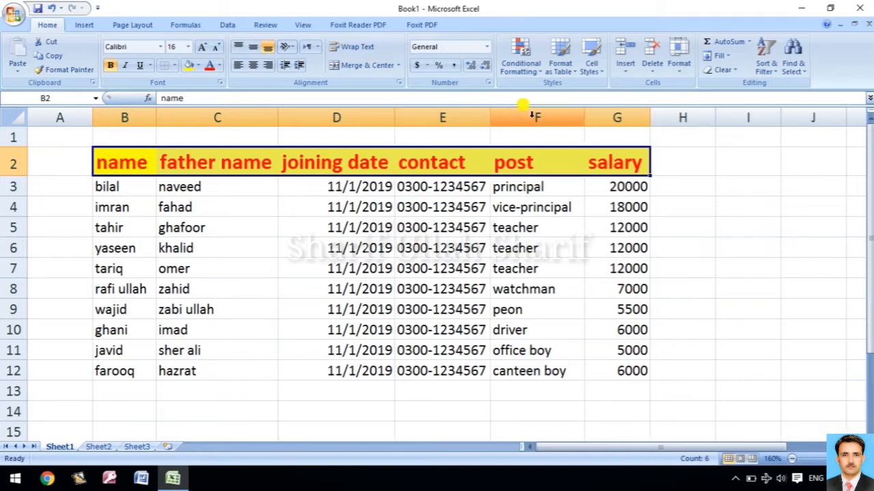
double_click(585, 114)
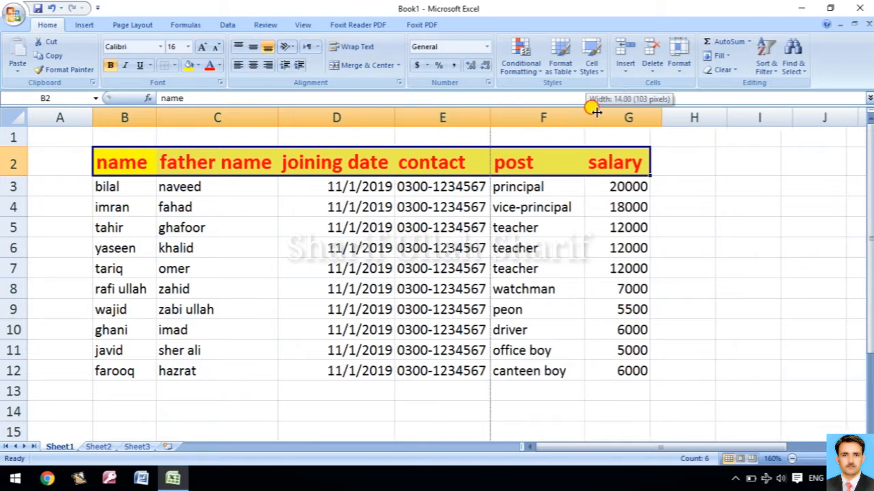
double_click(660, 116)
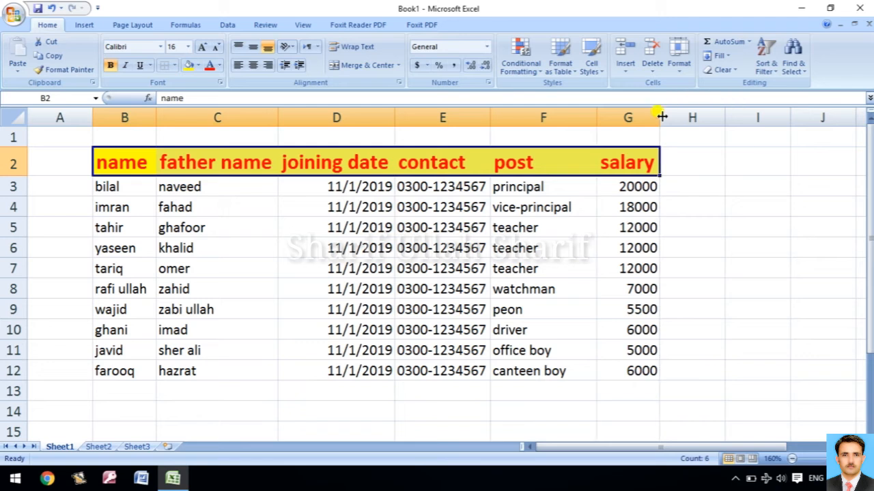
left_click_drag(660, 116, 690, 116)
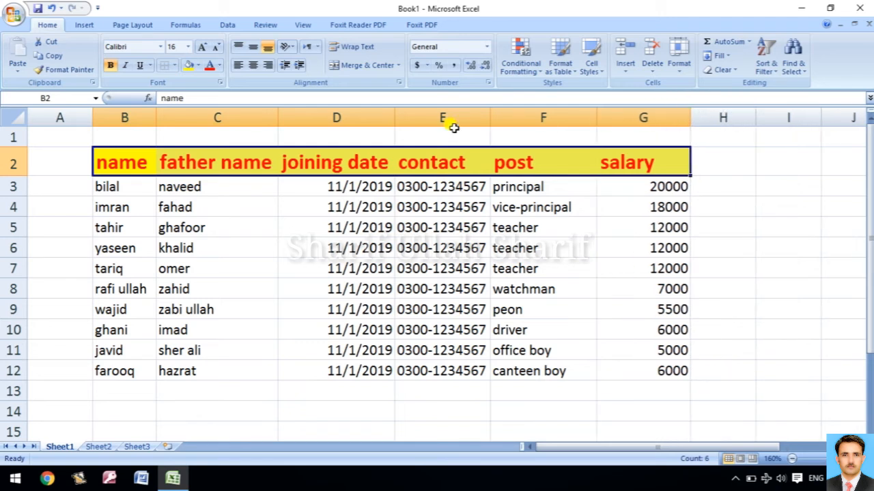
- Widen the joining date column and center the dates in D3:D12
left_click_drag(394, 116, 413, 116)
left_click_drag(369, 186, 345, 369)
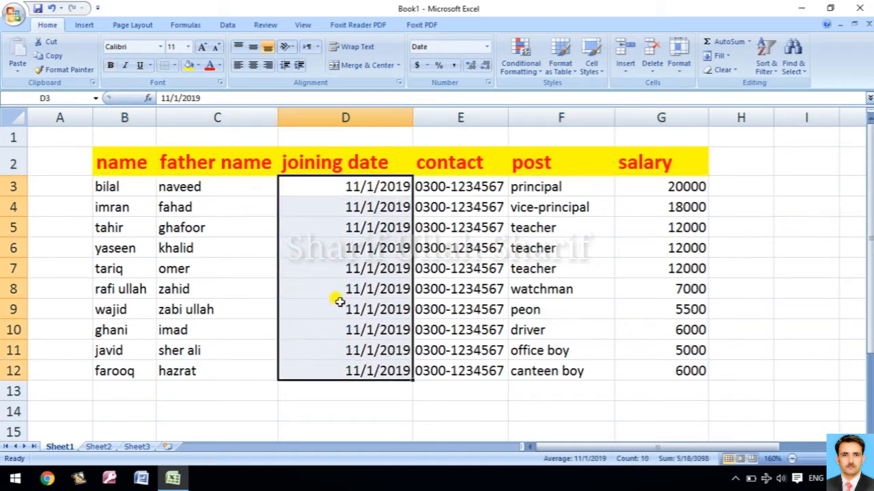
left_click(252, 65)
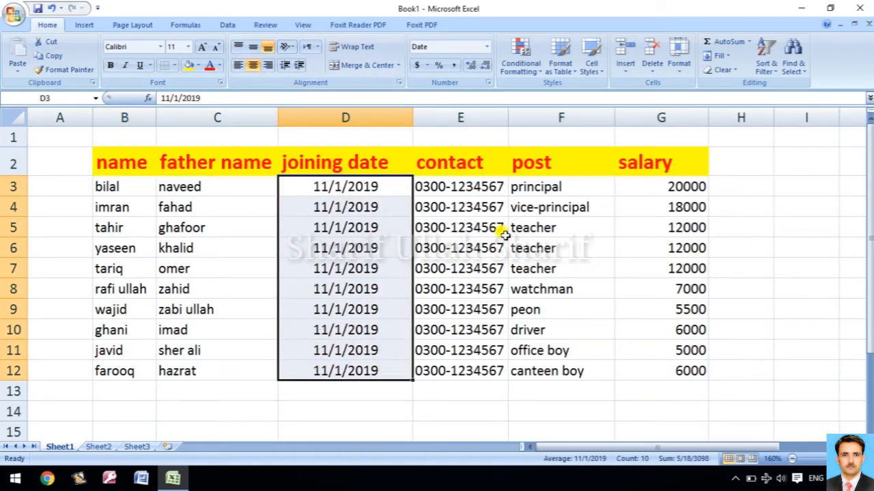
- Widen the contact column and center the contact entries in E3:E12
left_click_drag(507, 113, 531, 114)
left_click(469, 183)
left_click_drag(468, 183, 477, 362)
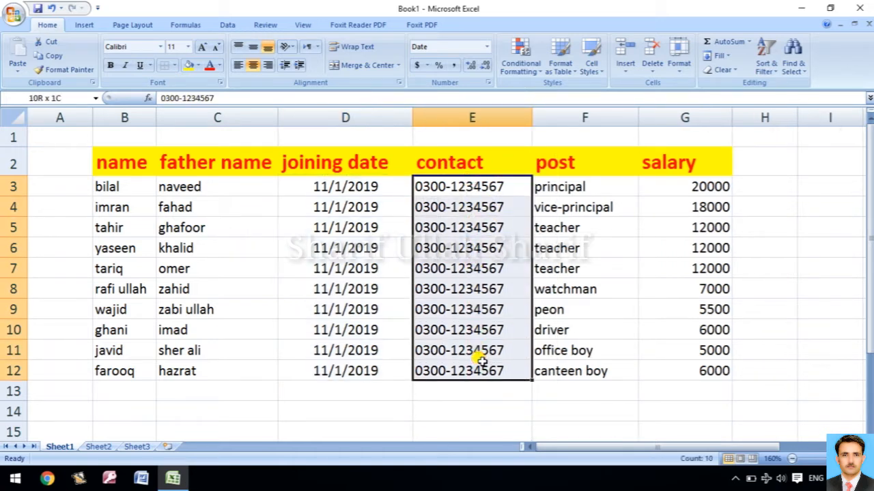
left_click(253, 65)
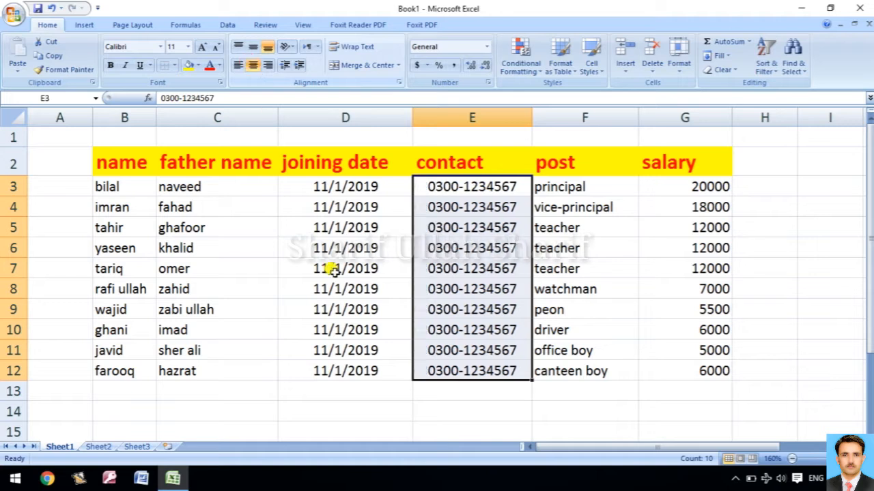
left_click(240, 406)
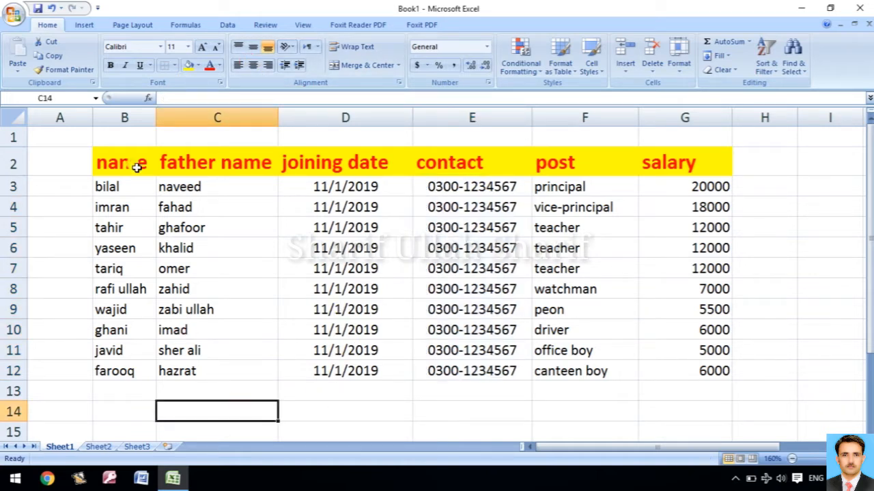
- Give the name and father name entries in B3:C12 a light green fill and white text
left_click_drag(130, 189, 173, 363)
left_click(199, 65)
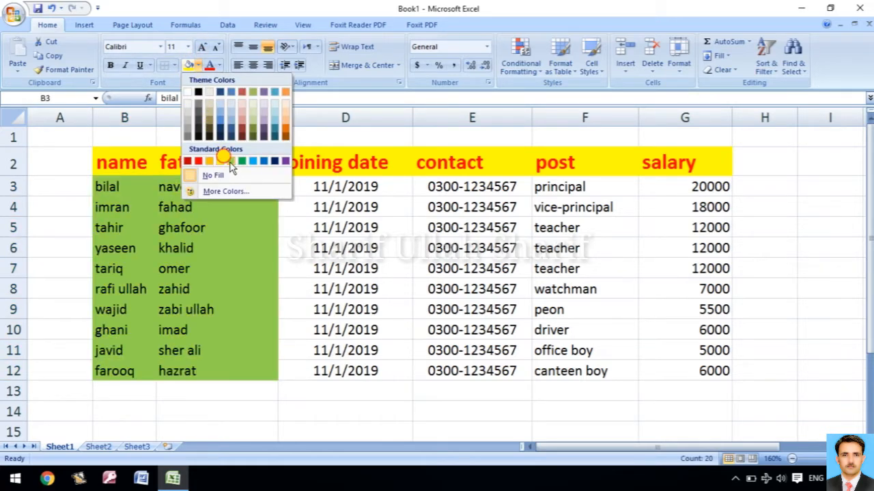
left_click(231, 162)
left_click(219, 65)
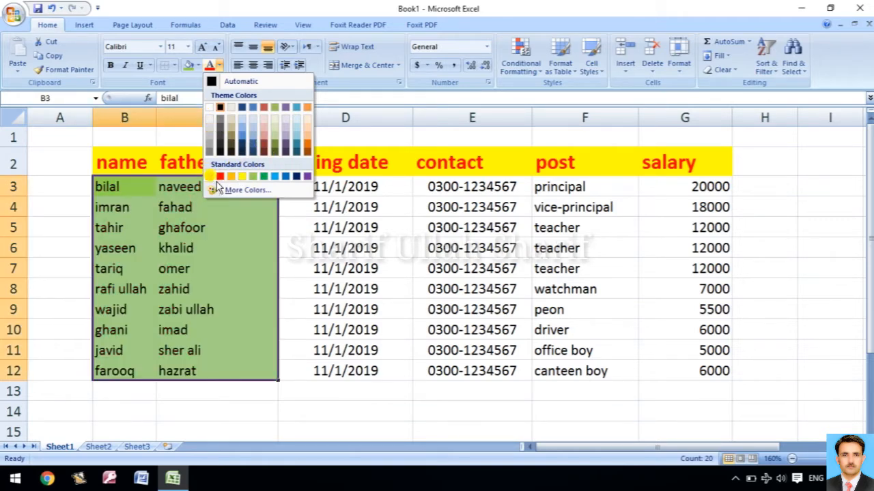
left_click(210, 108)
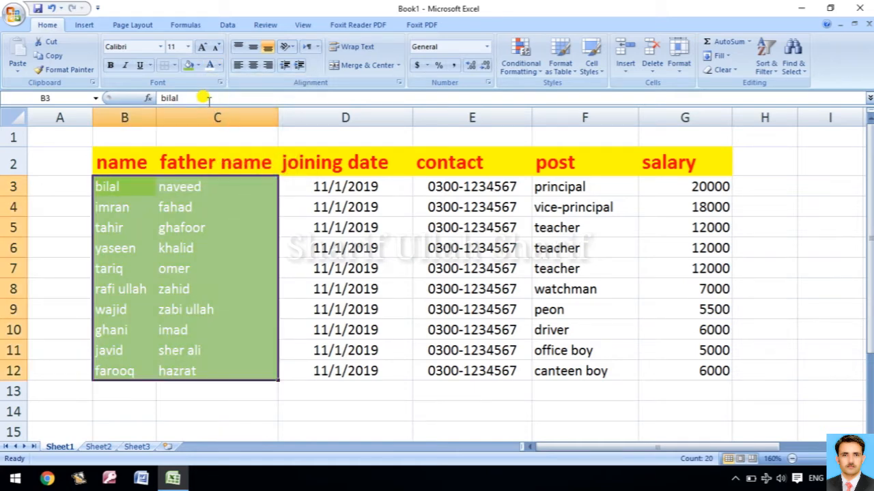
- Change the fill of the name and father name entries in B3:C12 to dark gray
left_click(197, 65)
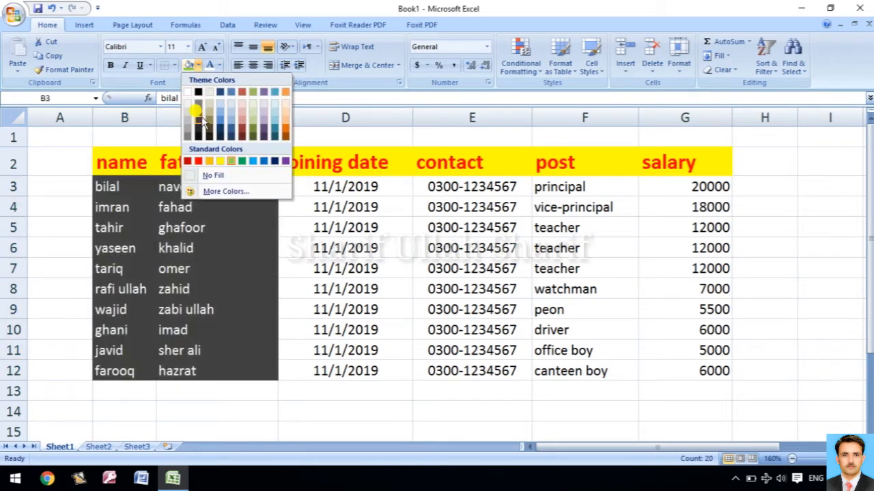
left_click(198, 112)
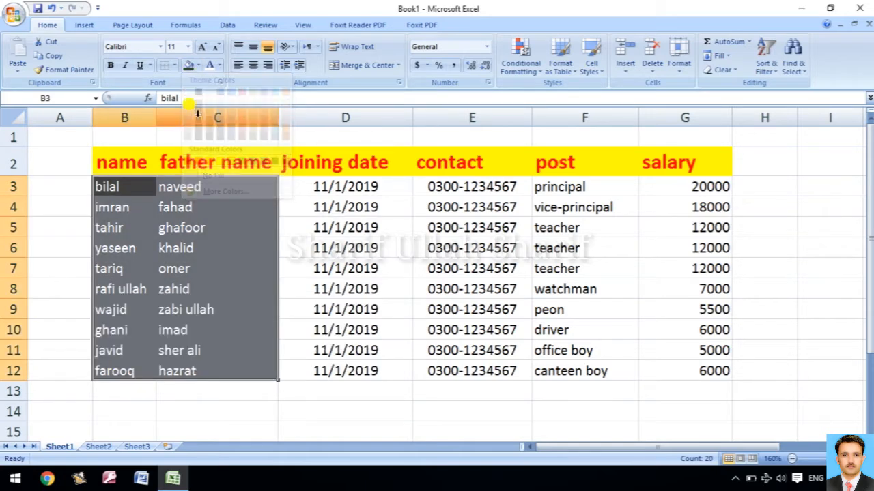
left_click(329, 409)
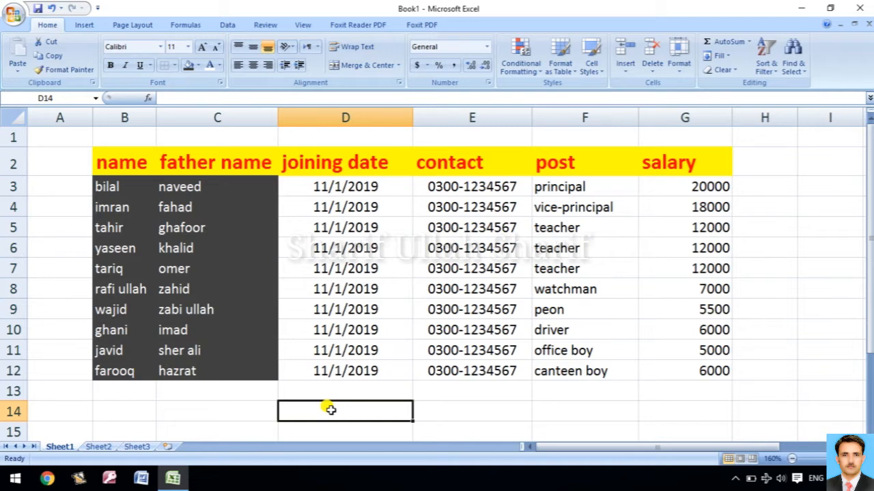
- On Sheet2, enter the headings "name" in E6 and "post" in F6
left_click(101, 446)
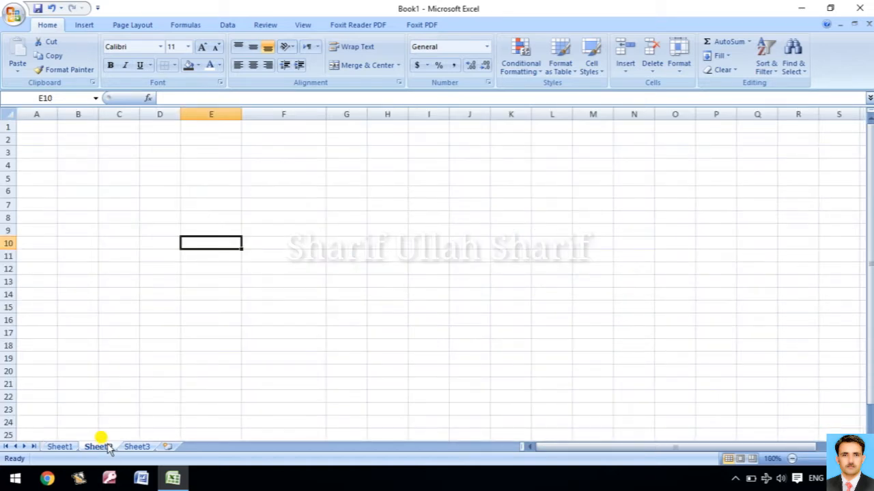
left_click(307, 175)
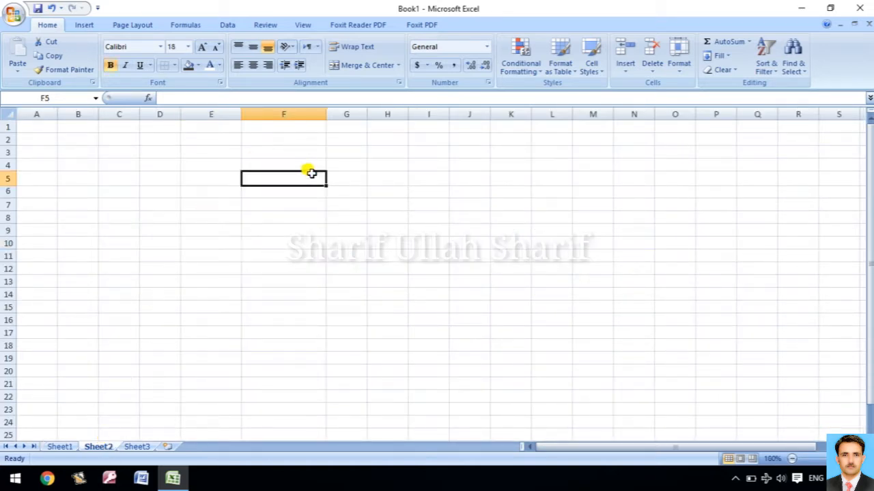
left_click(384, 205)
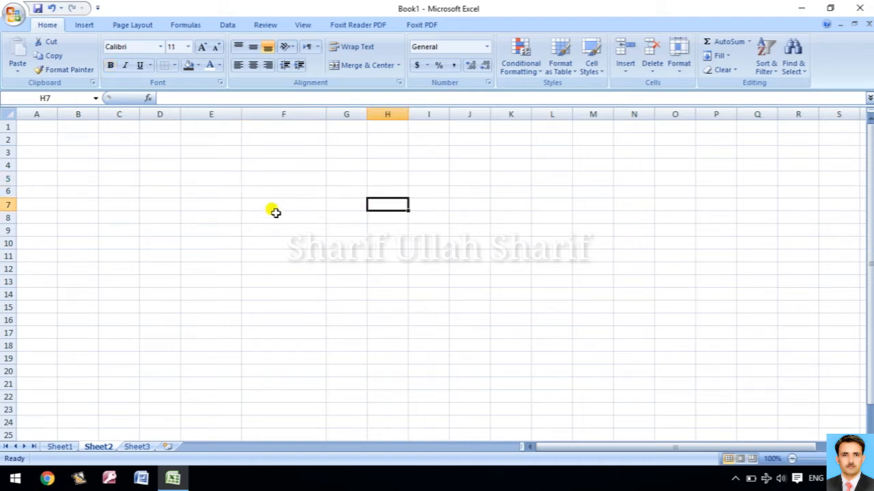
left_click(224, 191)
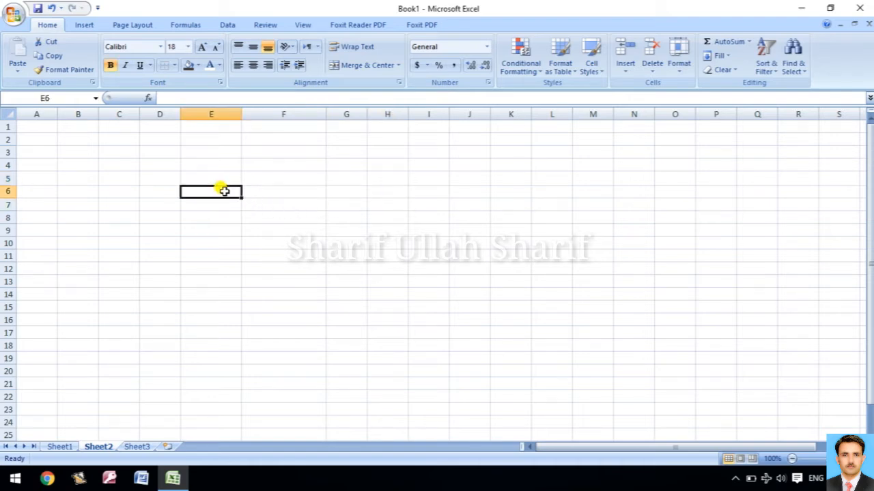
type("name")
key("Tab")
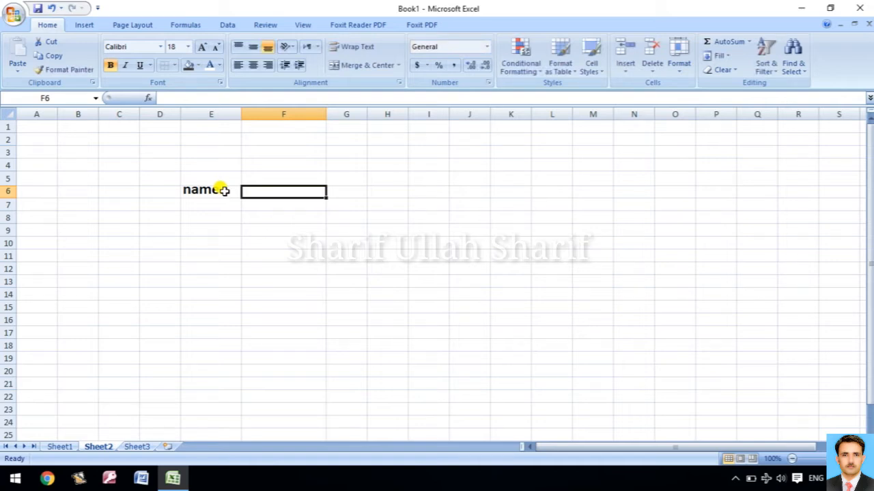
type("post")
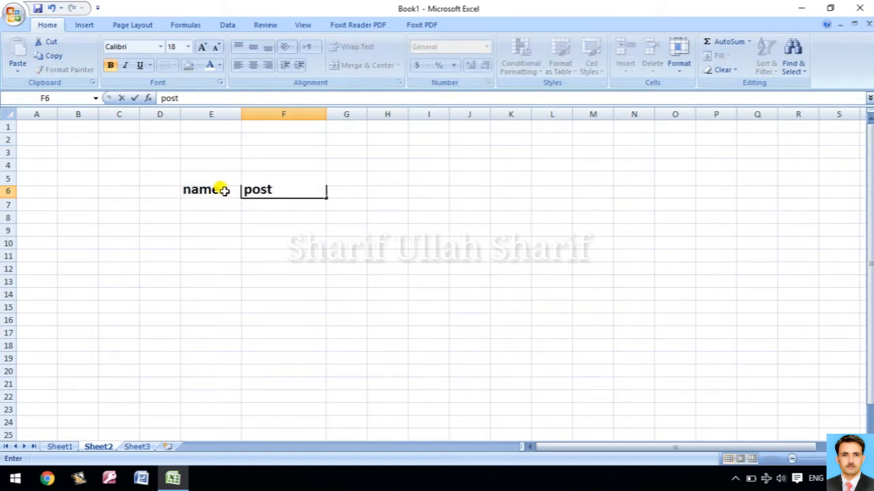
key("Return")
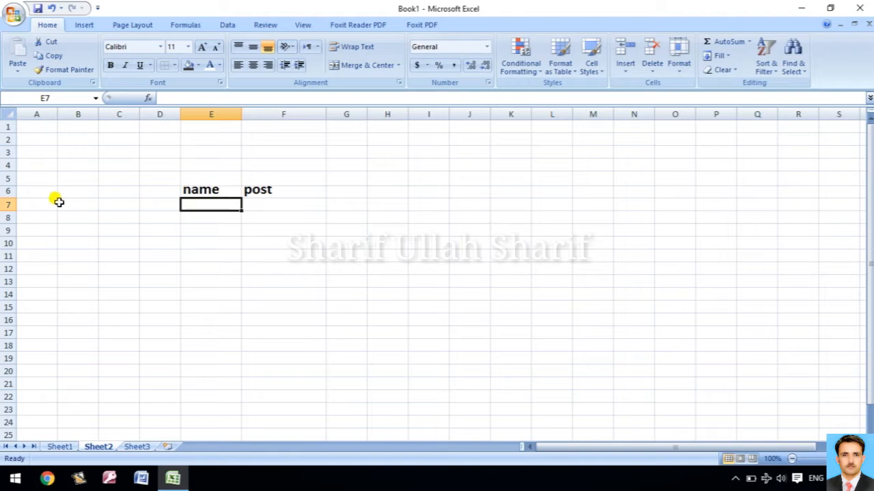
- Make rows 5 and 6 taller and set the font size of E6:F7 to 22
left_click_drag(14, 187, 8, 213)
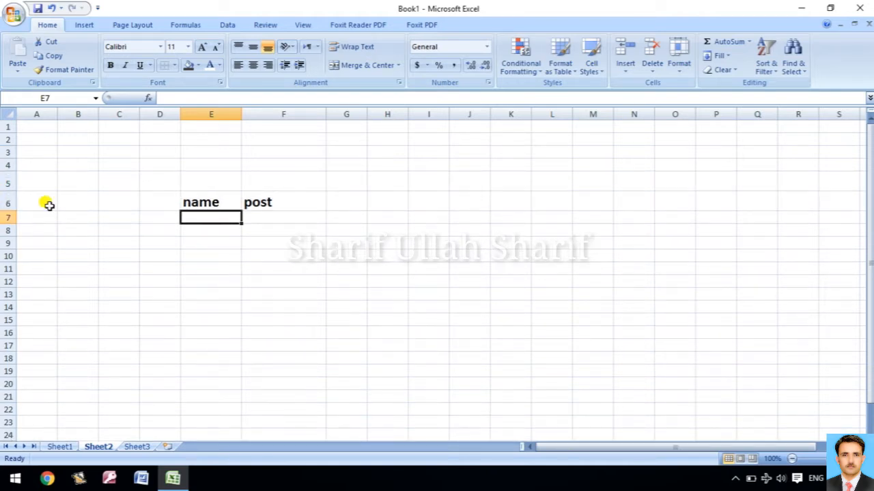
left_click_drag(225, 203, 271, 210)
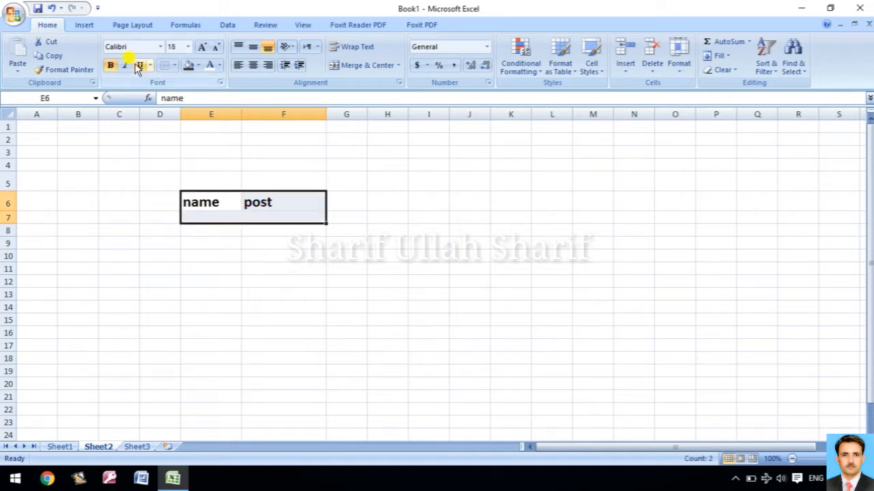
left_click(203, 48)
left_click(203, 48)
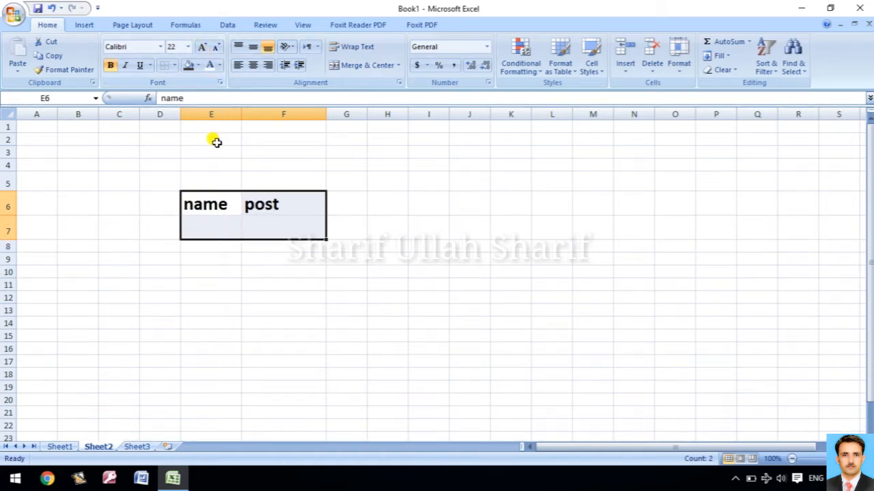
- Apply all borders to the name and post table in E6:F7 and widen columns E and F
left_click(174, 65)
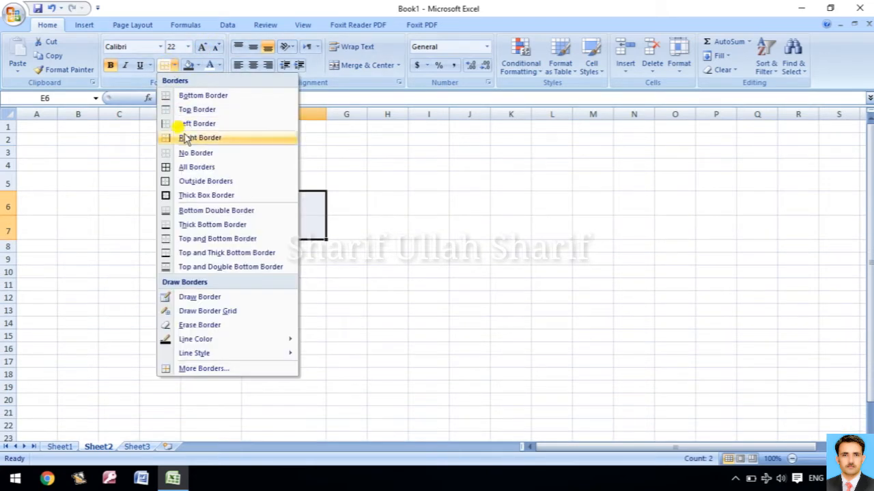
left_click(189, 167)
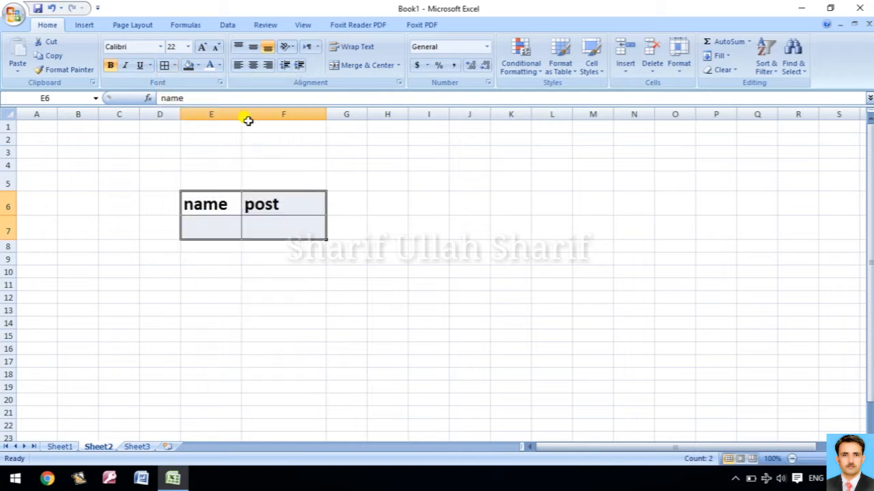
left_click_drag(242, 115, 271, 115)
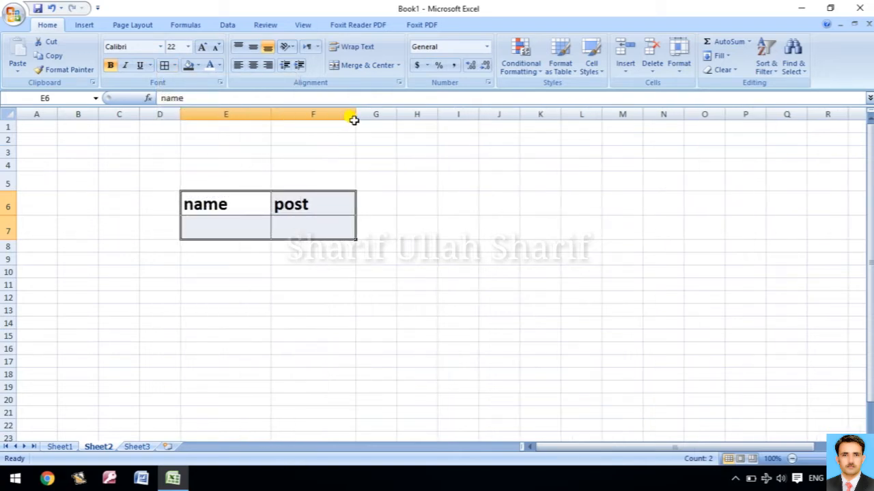
left_click_drag(355, 111, 369, 111)
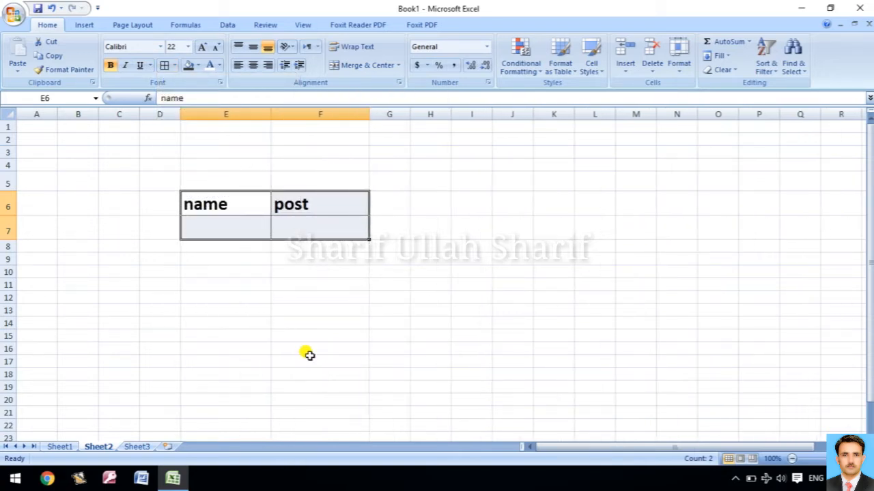
- Begin a VLOOKUP formula in F7 under the post heading, using E7 as the lookup value
left_click(213, 220)
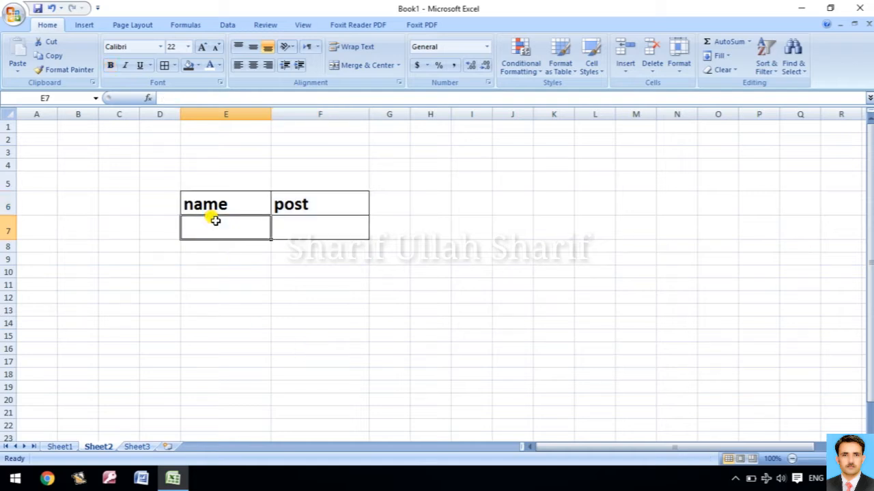
left_click(308, 232)
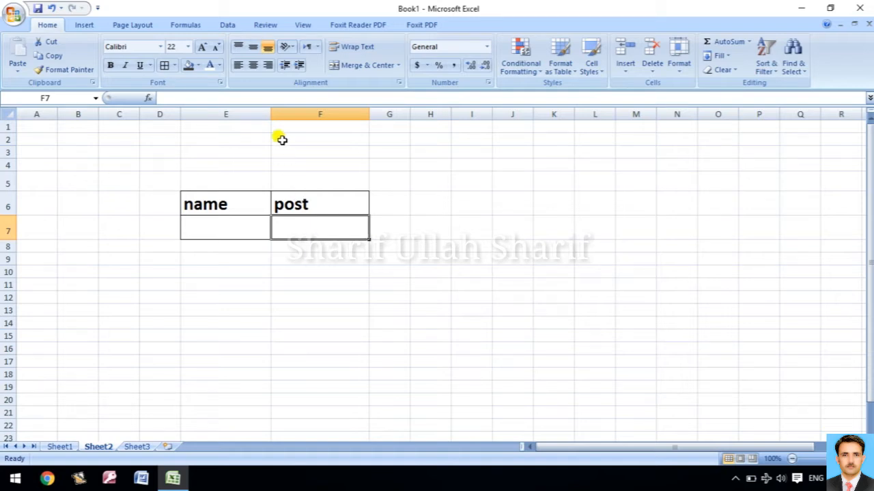
left_click(256, 97)
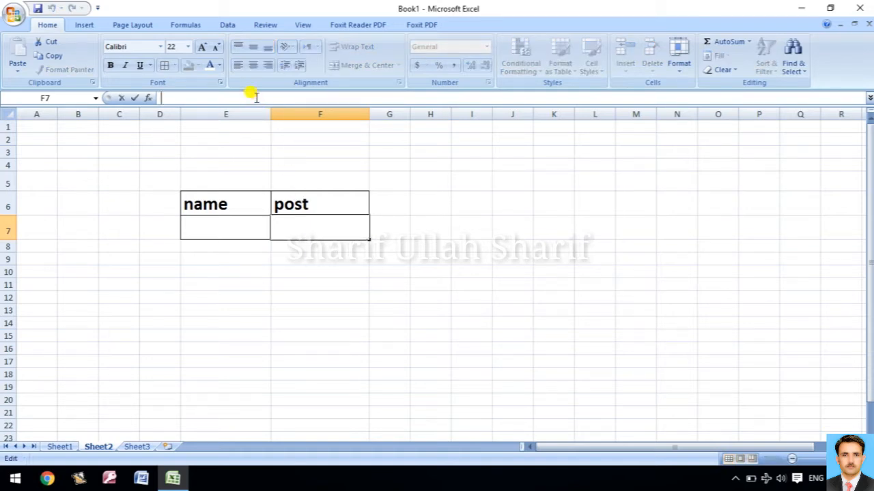
type("=")
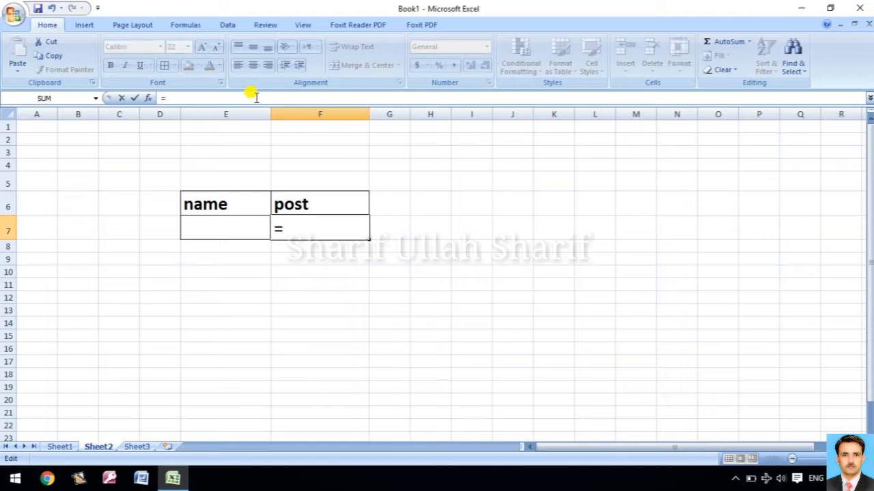
type("v")
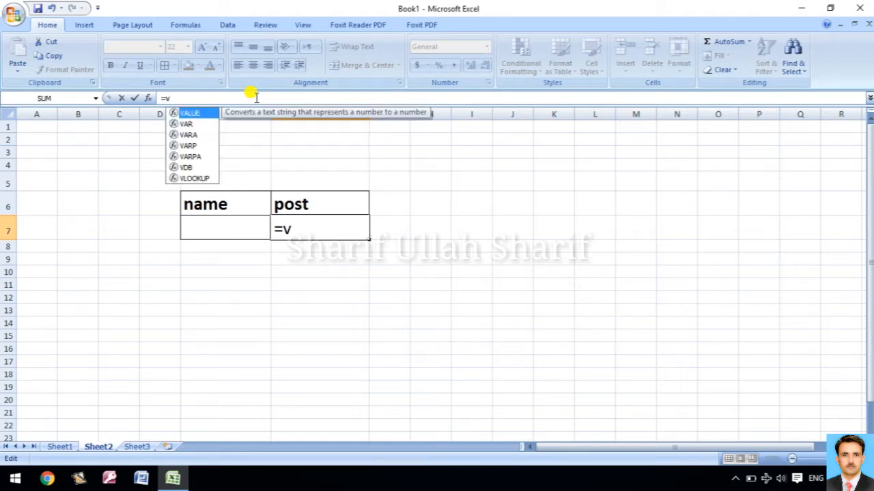
type("lookup")
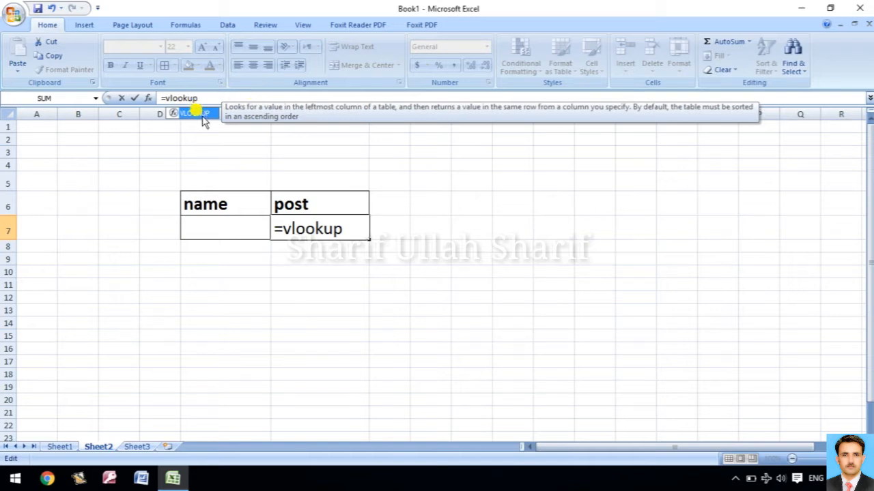
type("(")
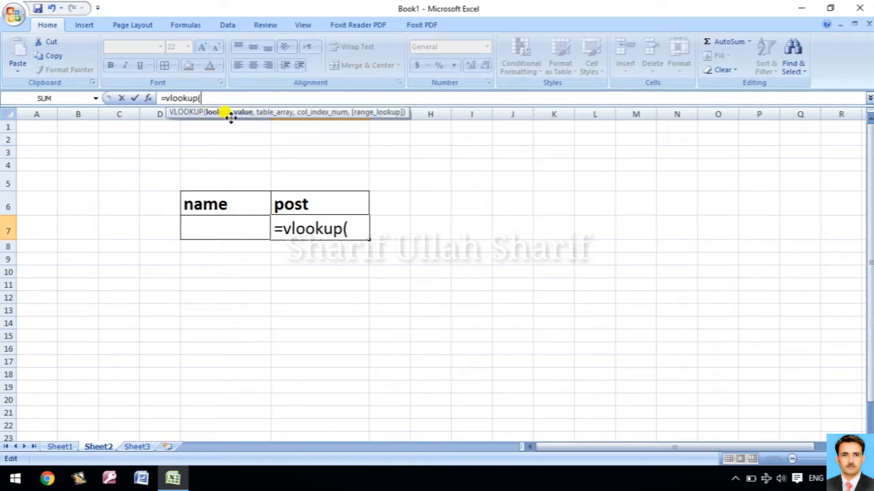
left_click(230, 225)
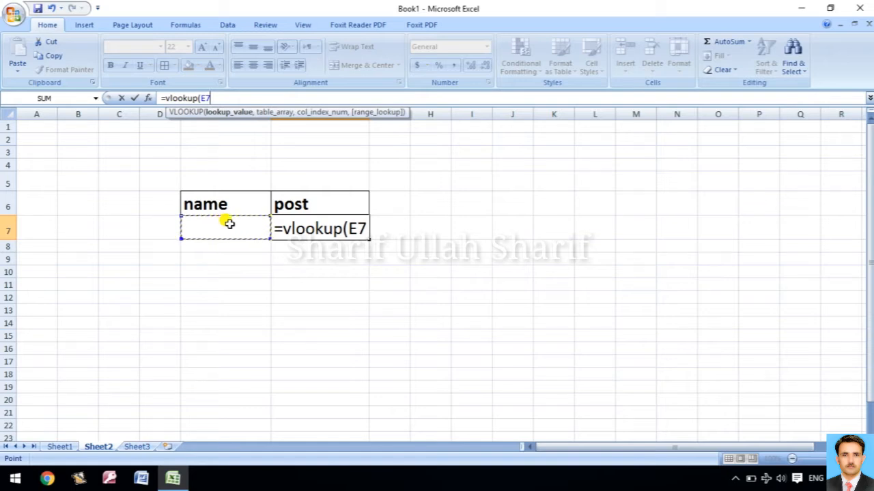
type(",")
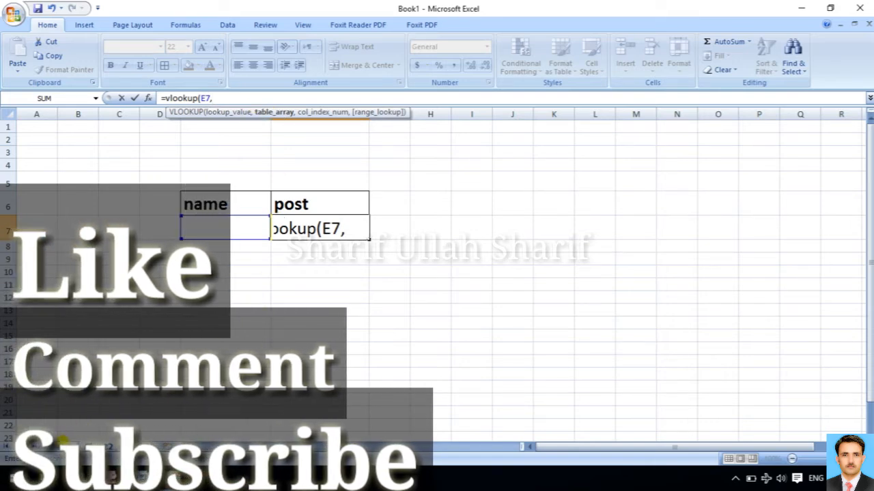
- Complete the VLOOKUP with table array Sheet1!B3:G12, column index 5 and range lookup 0, and enter it
left_click(61, 442)
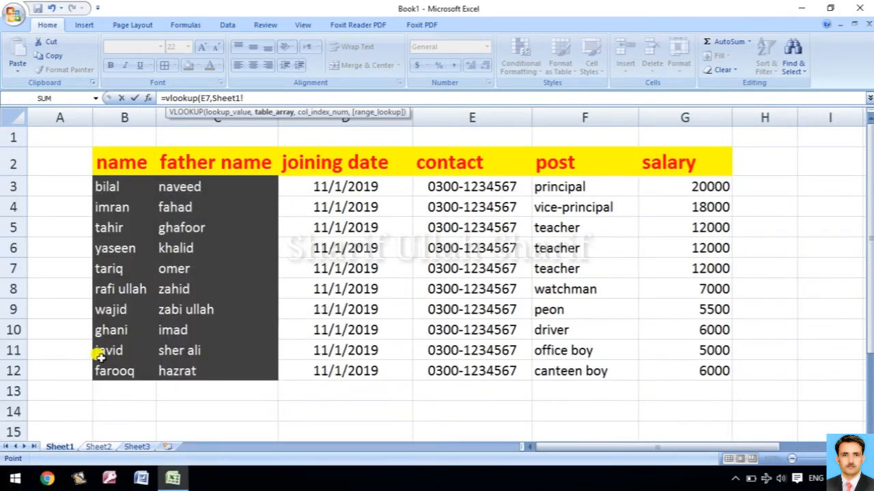
left_click(127, 187)
left_click_drag(127, 186, 691, 365)
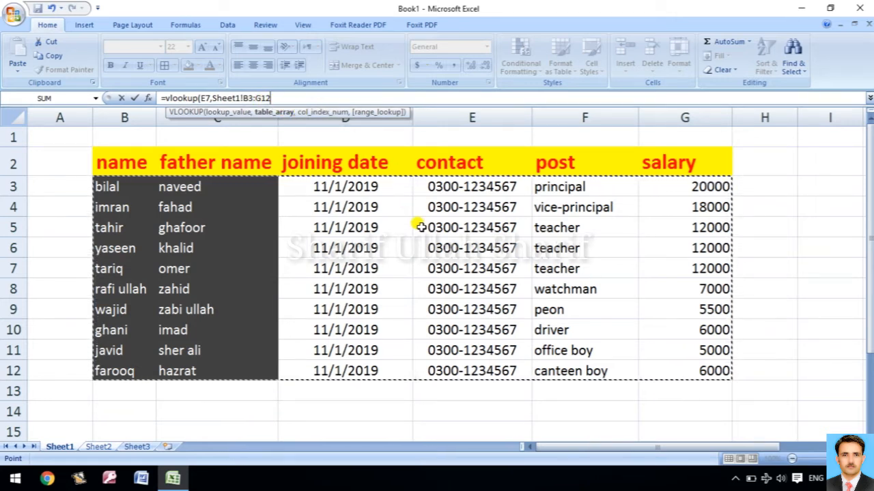
type(",")
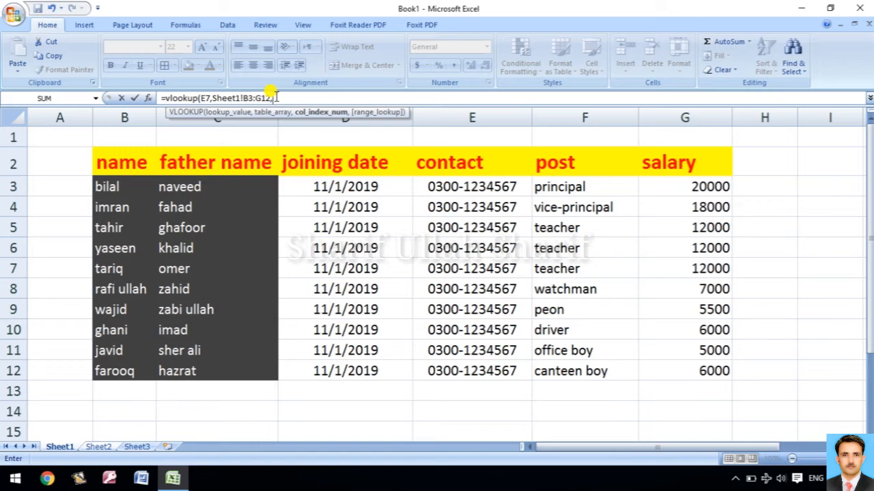
type("5,")
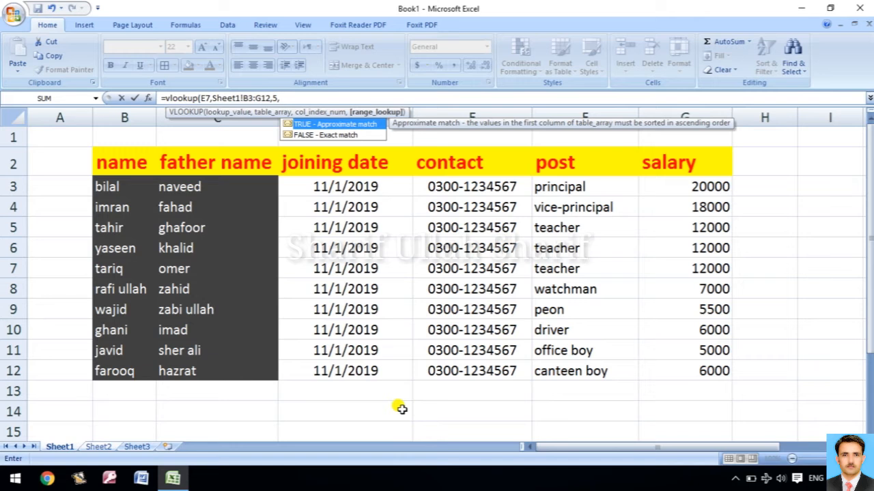
type(")")
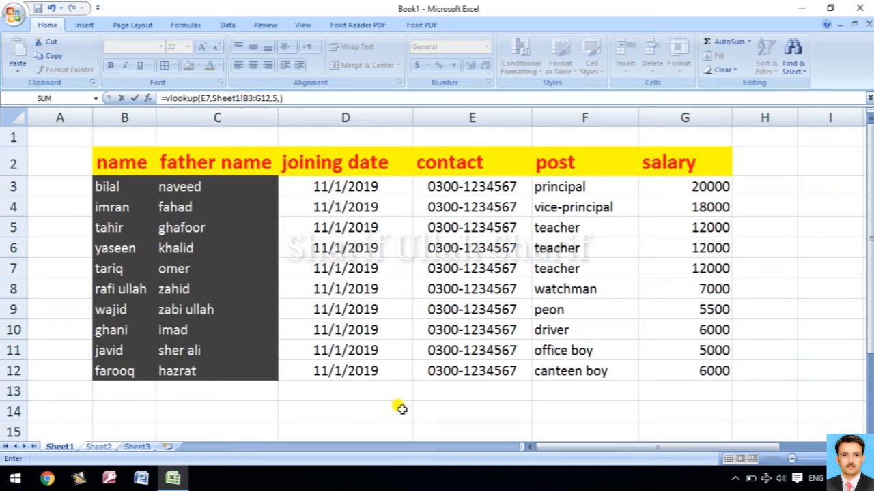
key("BackSpace")
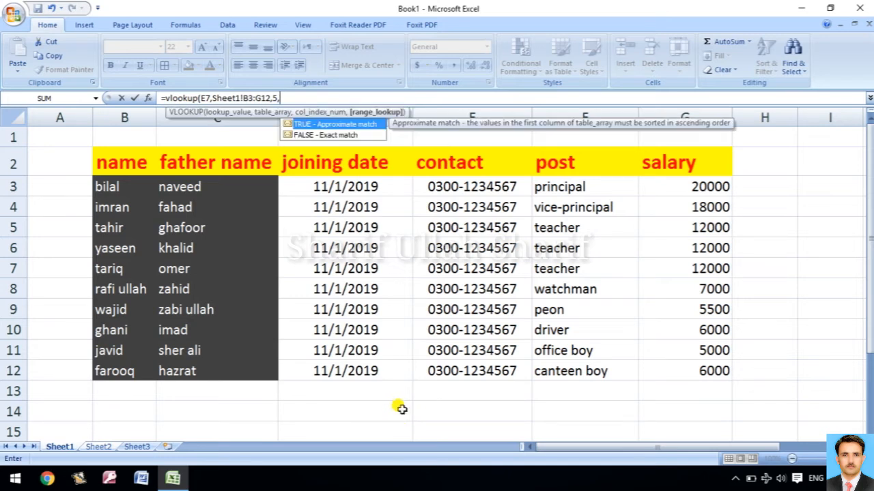
type("0)")
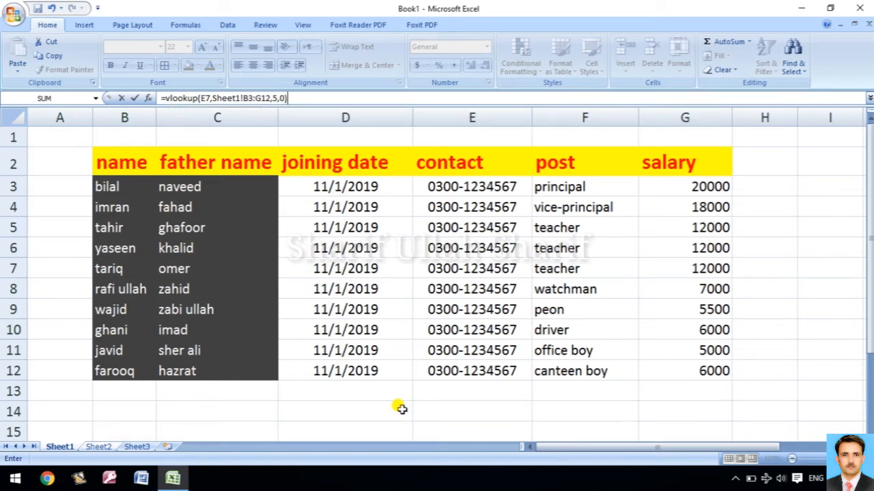
key("Return")
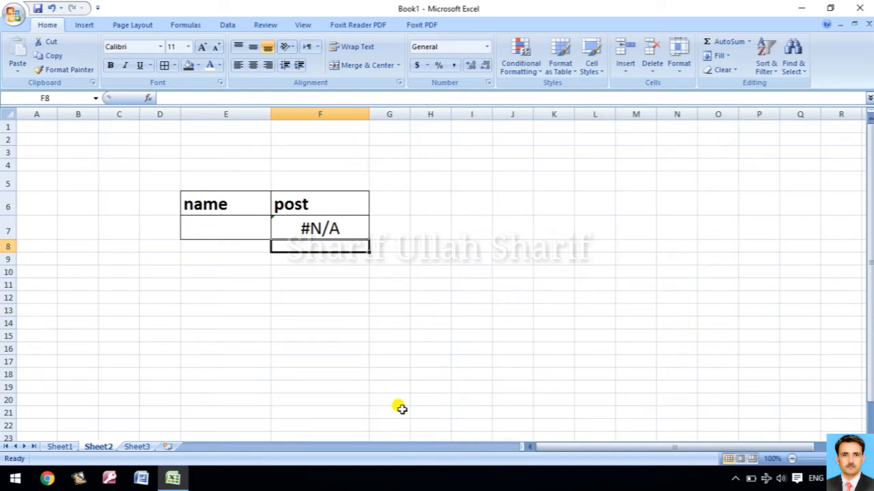
- Test the lookup by entering in E7 the staff name listed in Sheet1 cell B6
left_click(323, 230)
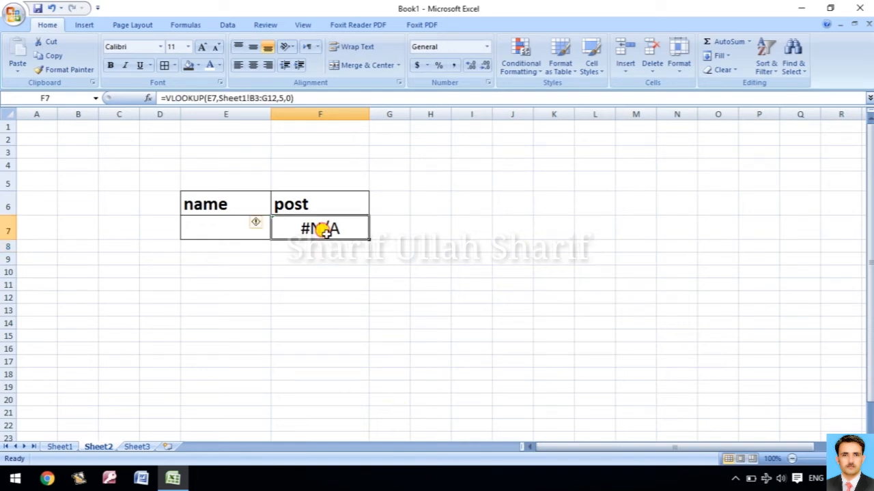
left_click(233, 230)
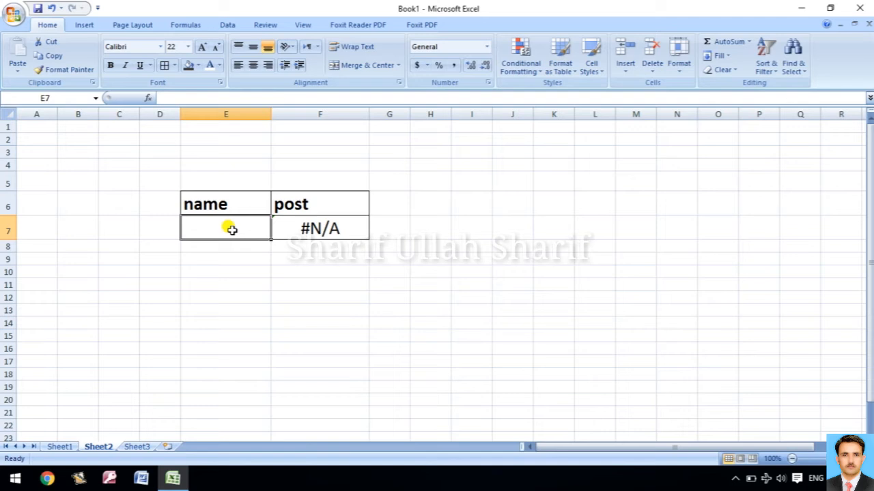
type("yas")
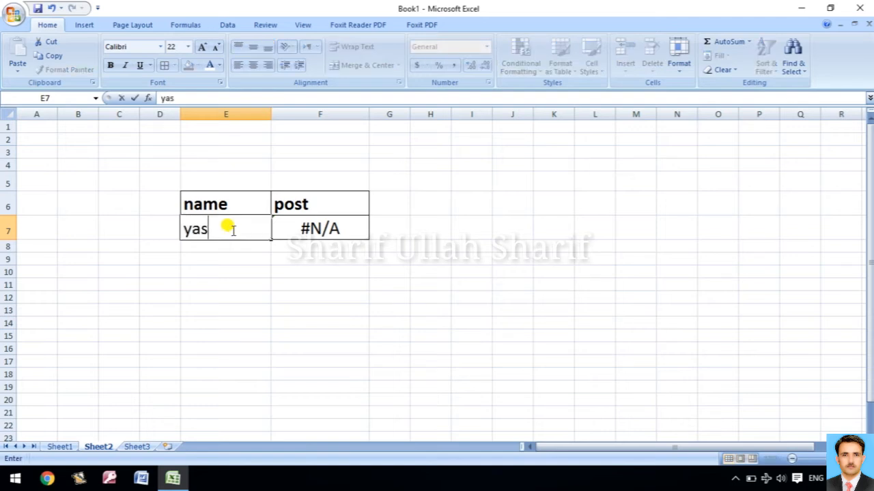
type("een")
key("Return")
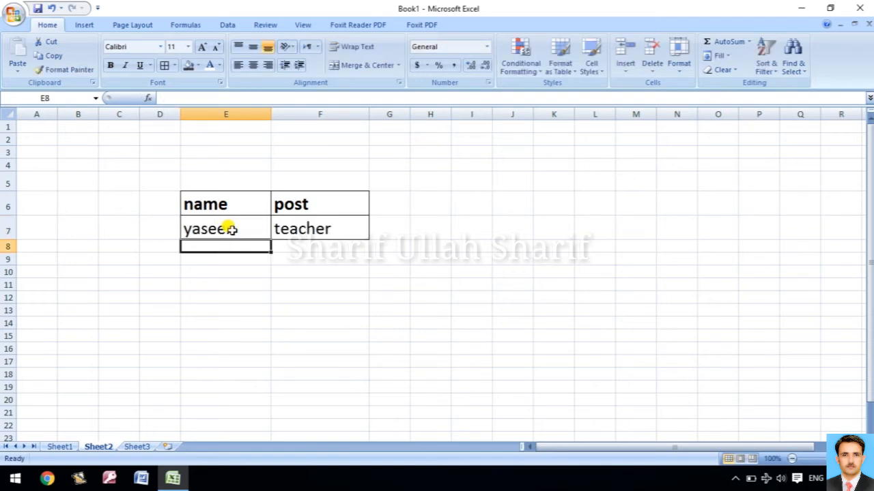
- Replace the name in E7 with the staff name from Sheet1 cell B8, followed by the one from B9
left_click(232, 230)
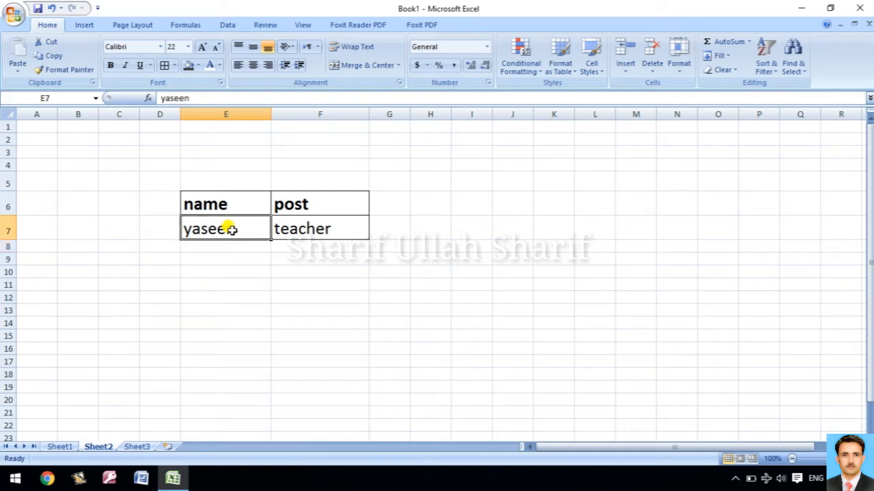
type("rafi")
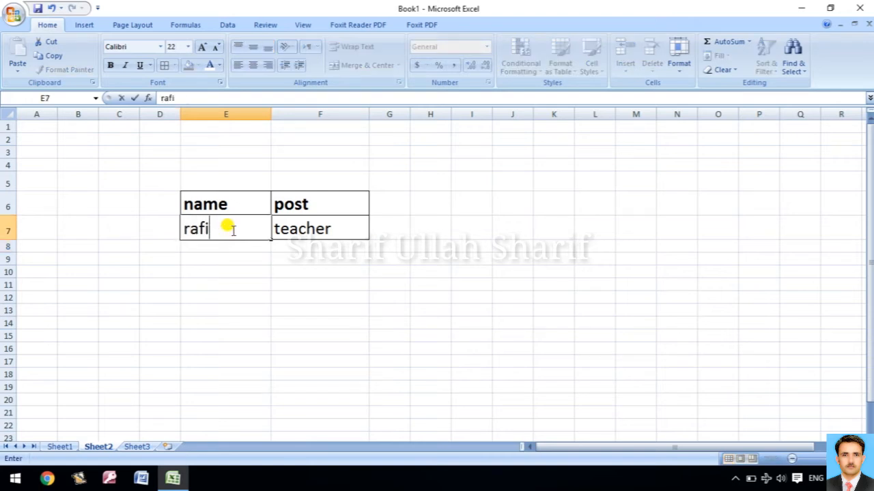
type(" ullah")
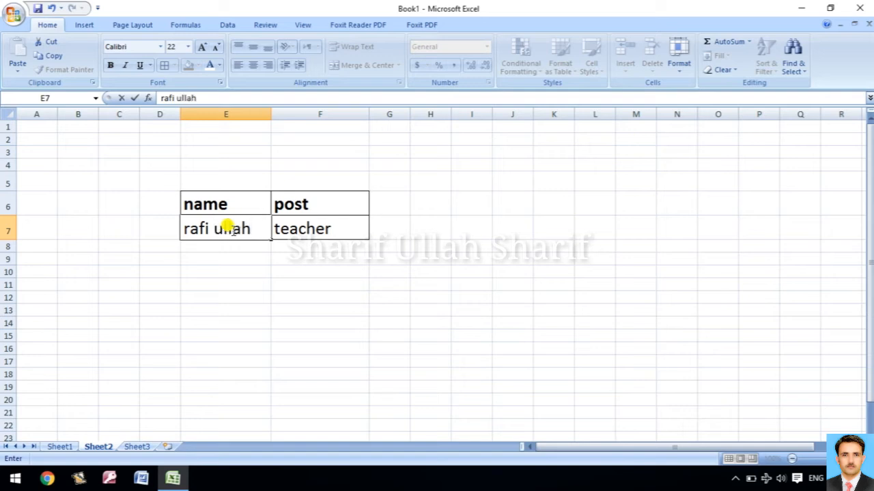
key("Return")
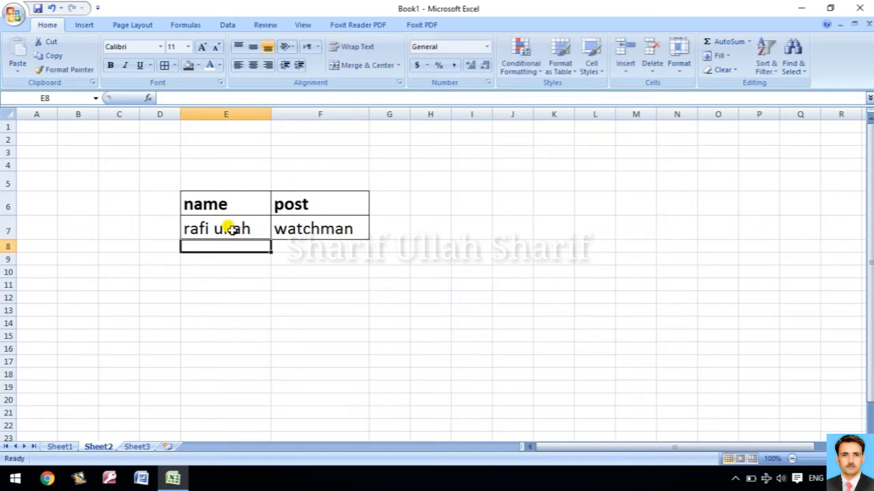
left_click(230, 230)
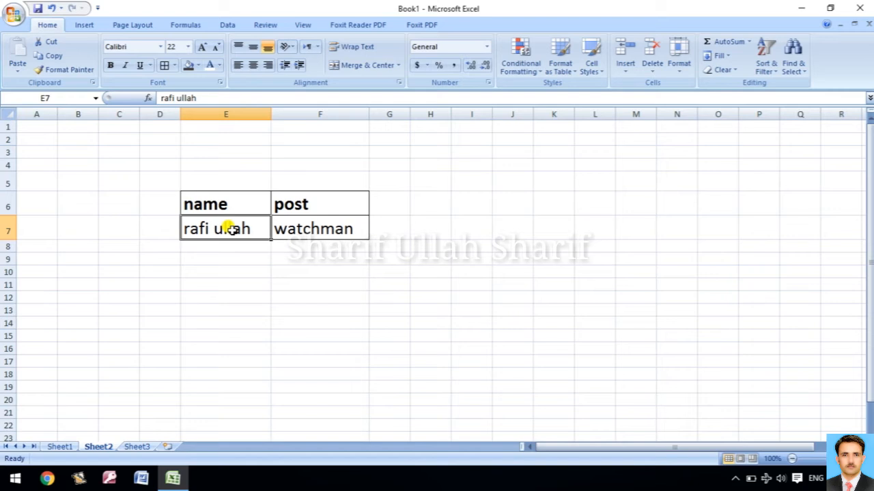
type("wajid")
key("Return")
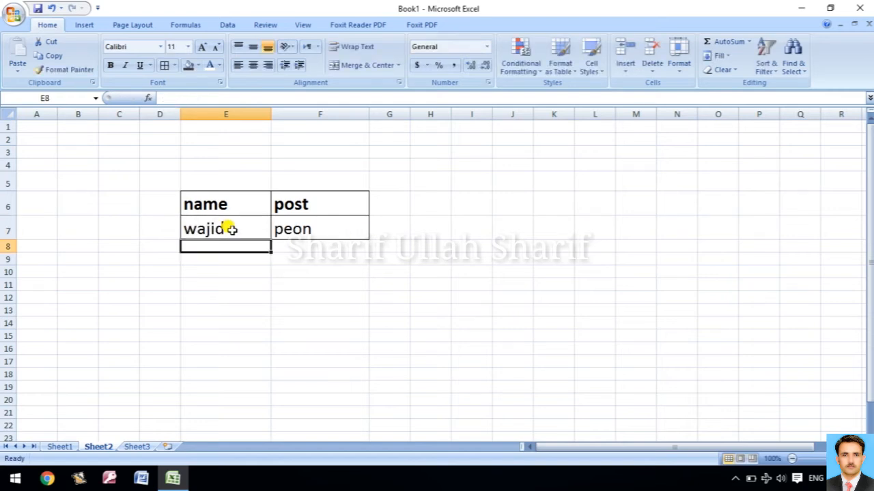
- Test E7 with the staff name from Sheet1 cell B5, and clear the cell
left_click(230, 230)
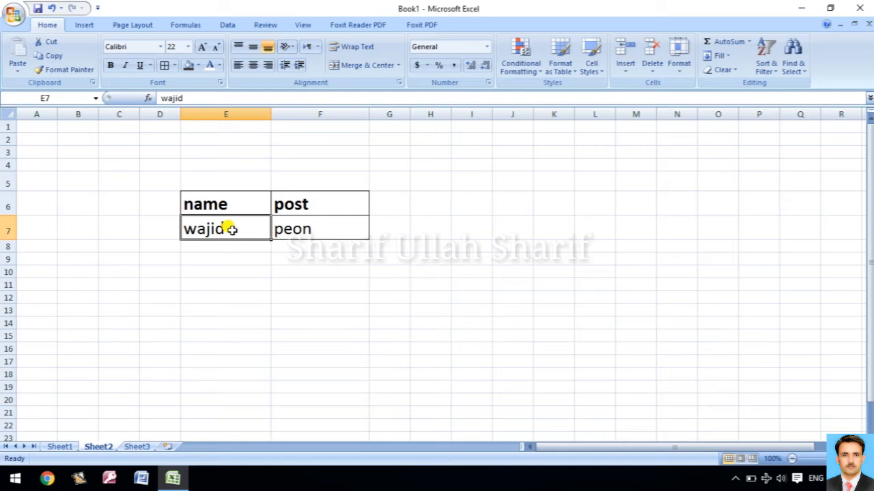
type("tahir")
key("Return")
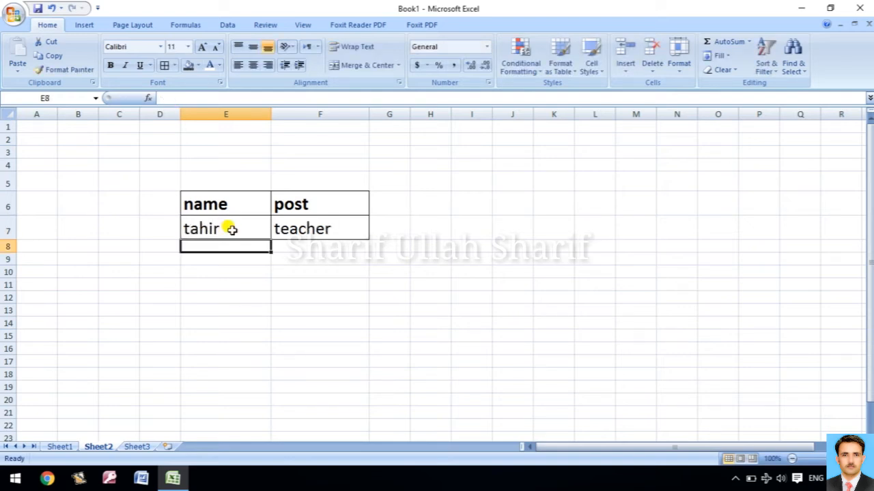
left_click(231, 229)
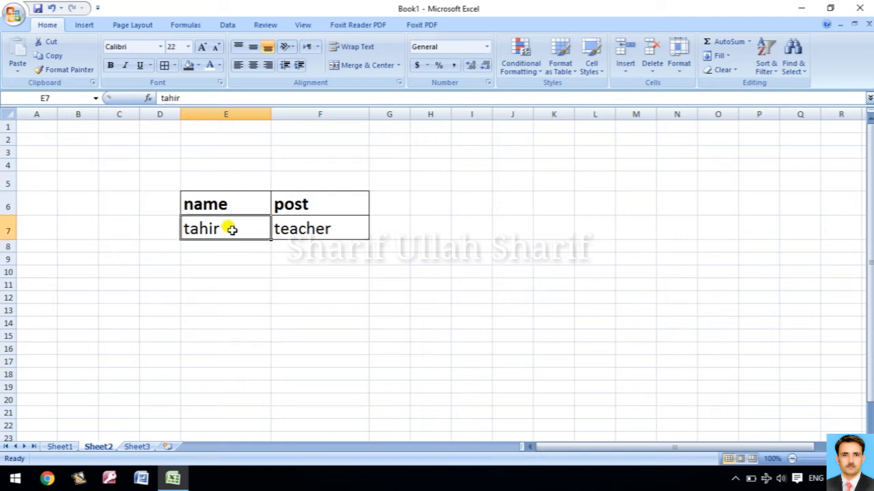
key("Delete")
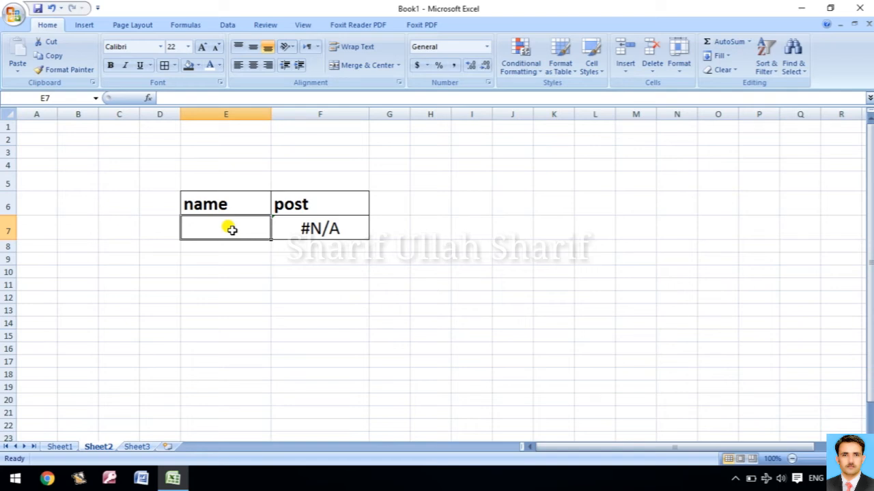
- Wrap the VLOOKUP formula in F7 in IFERROR with an empty string ("") as the value if error
left_click(318, 226)
left_click(164, 99)
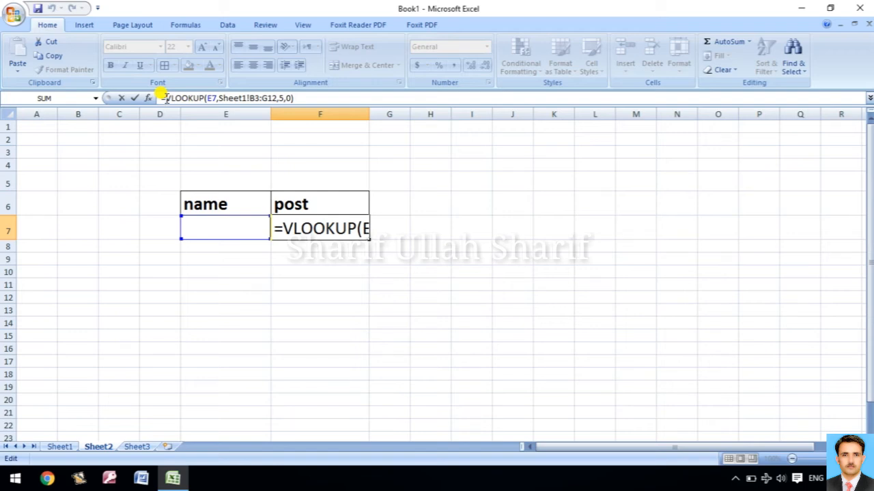
type("if")
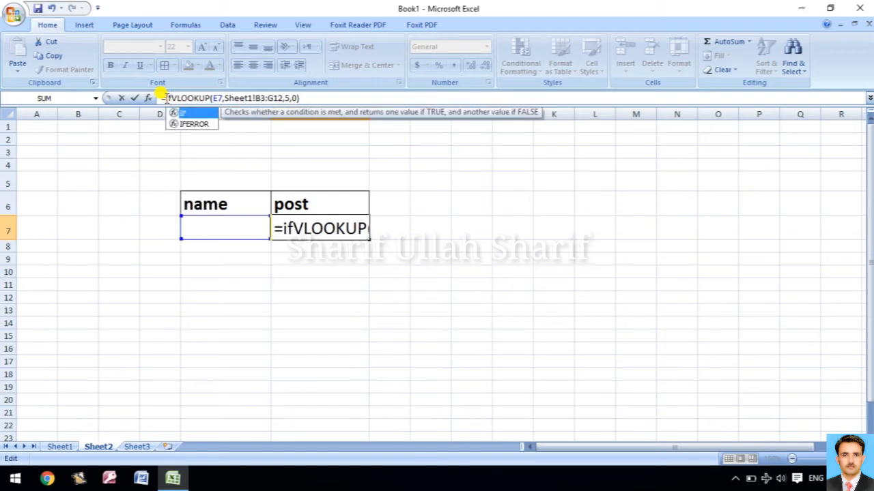
type("error")
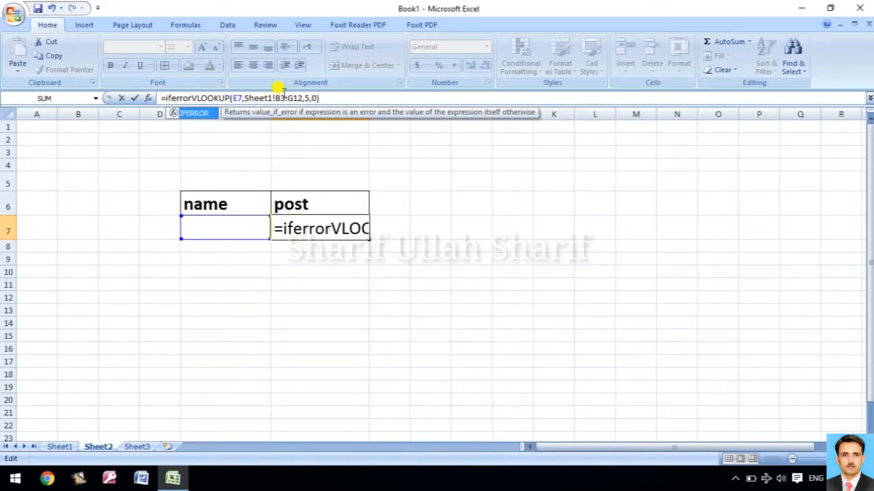
type("(")
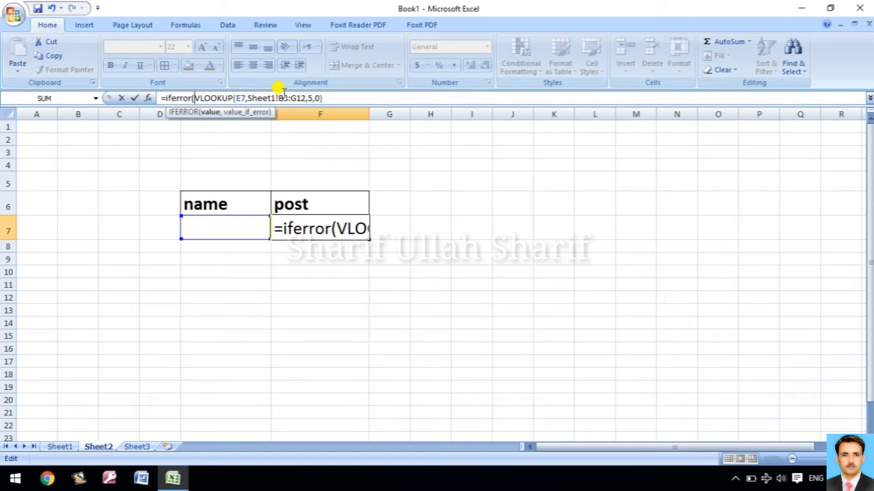
left_click(325, 97)
type(",")
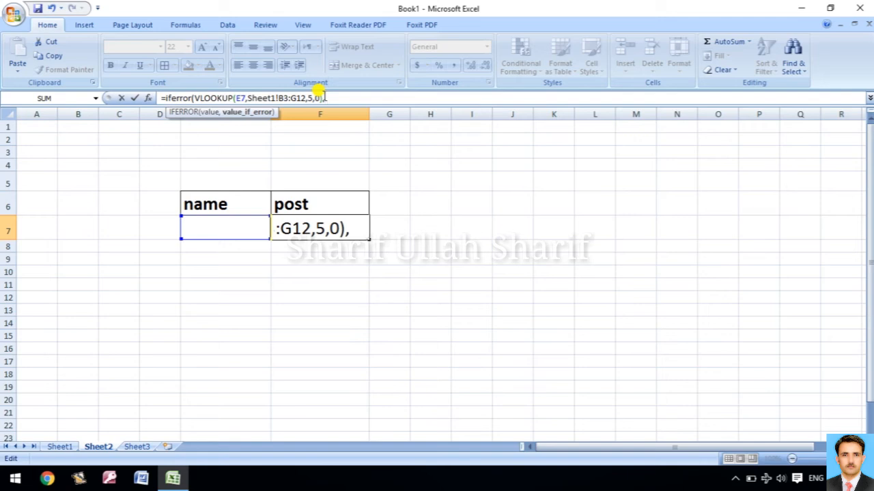
type("\"\")")
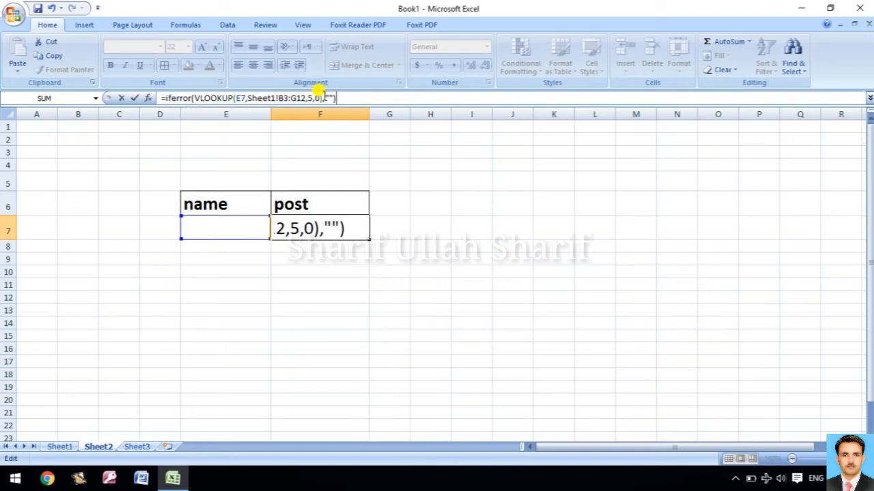
key("Return")
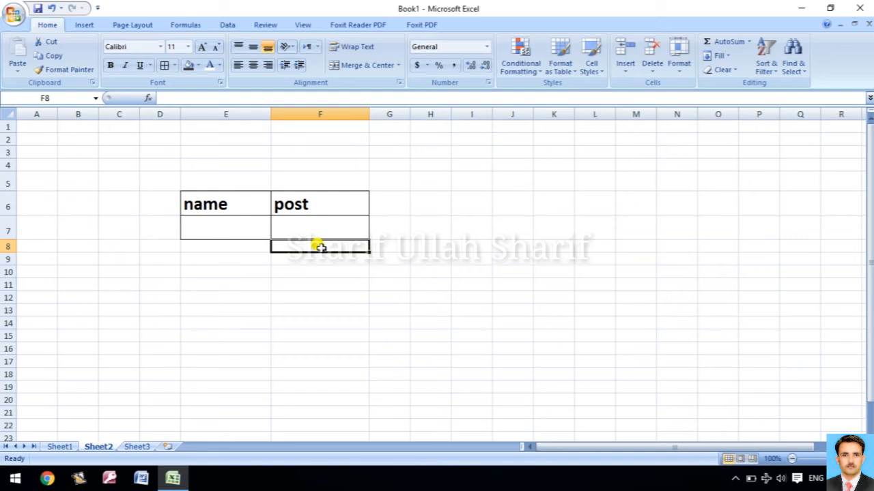
- Test the IFERROR formula by entering in E7 a name that is missing from Sheet1's name column
left_click(243, 232)
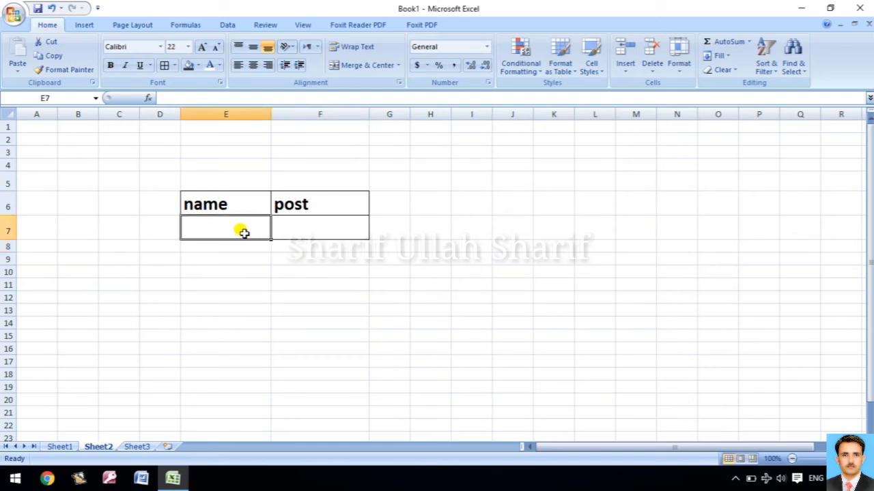
type("yasir")
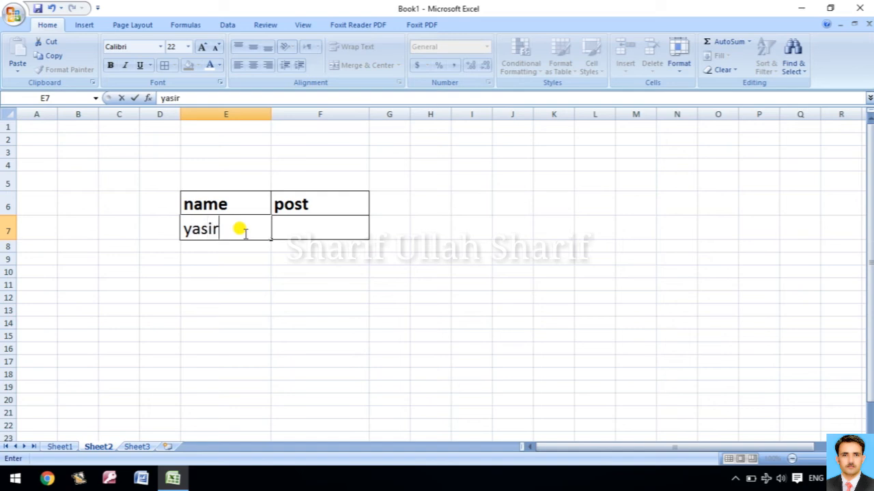
key("Return")
- Replace the name in E7 with the staff name listed in Sheet1 cell B10
left_click(243, 232)
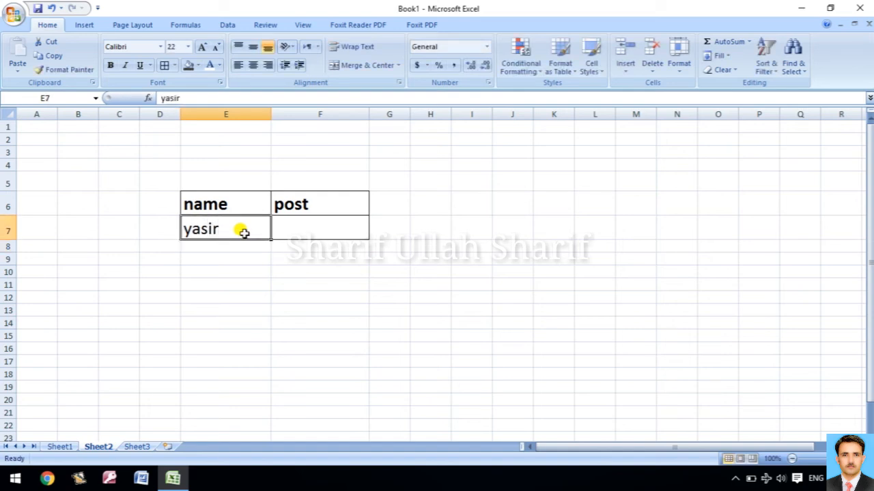
type("ghani")
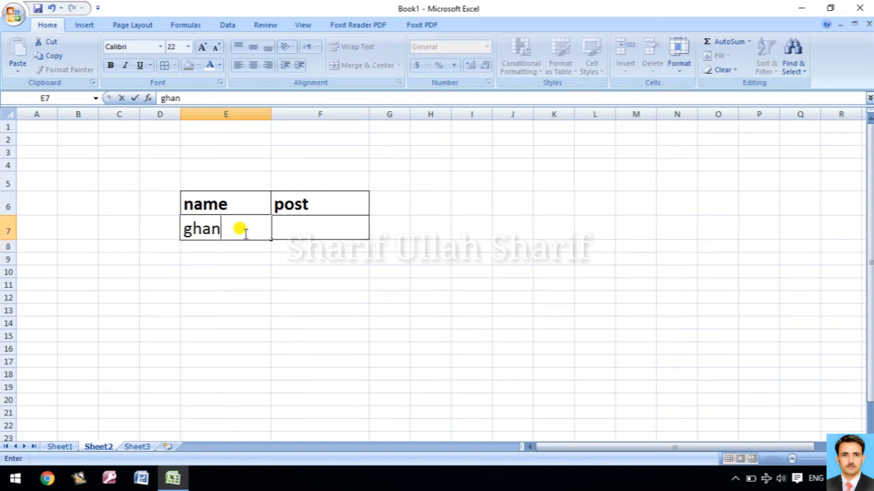
key("Tab")
type("driver")
key("Return")
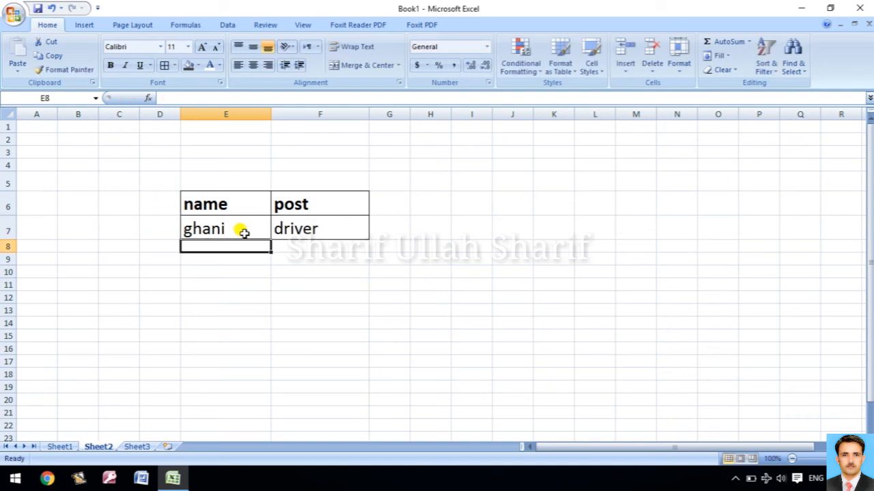
- Test E7 with the father's name listed in Sheet1 cell C5 instead of a staff name
left_click(244, 232)
type("ghaf")
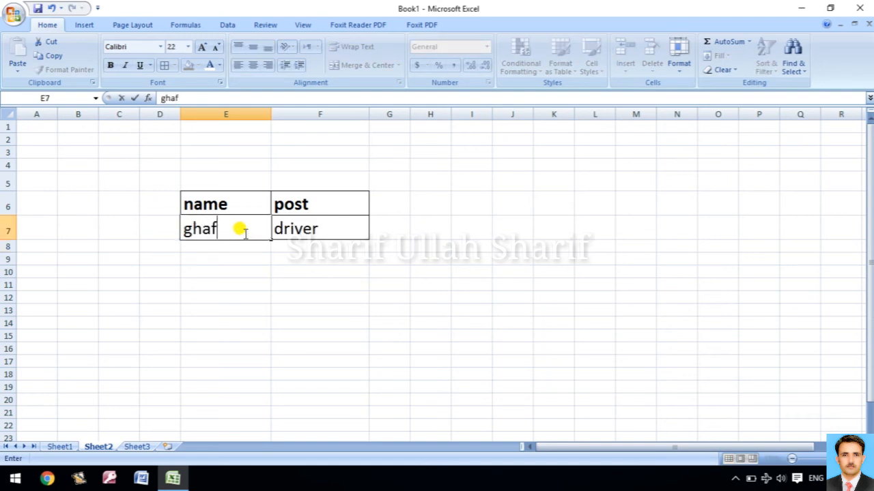
type("oor")
key("Return")
- Check the staff names on Sheet1 and enter the one from cell B12 in E7 on Sheet2
left_click(244, 232)
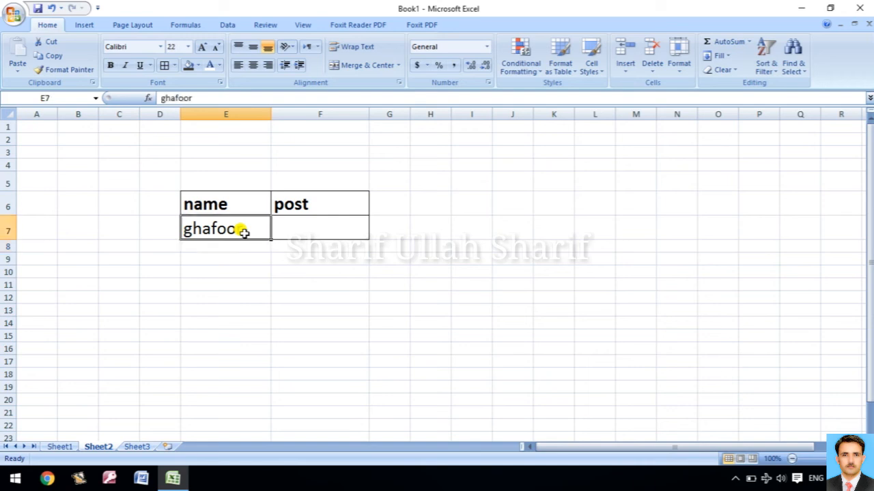
left_click(59, 446)
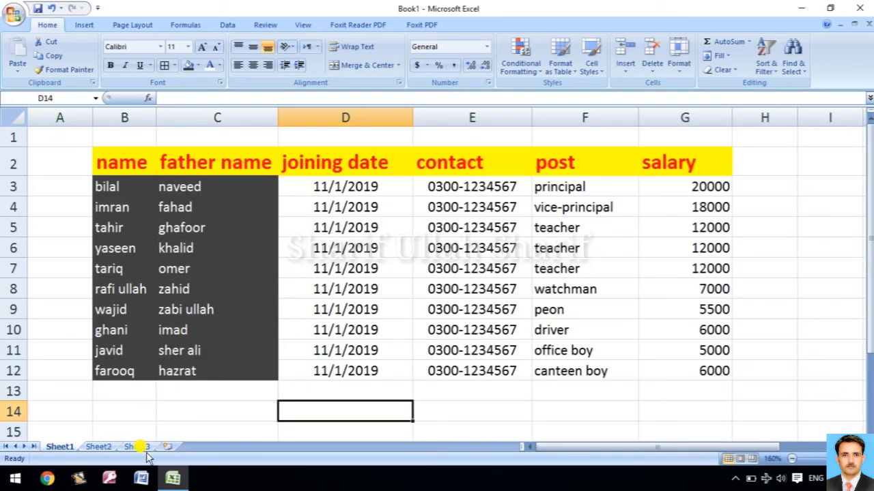
left_click(99, 446)
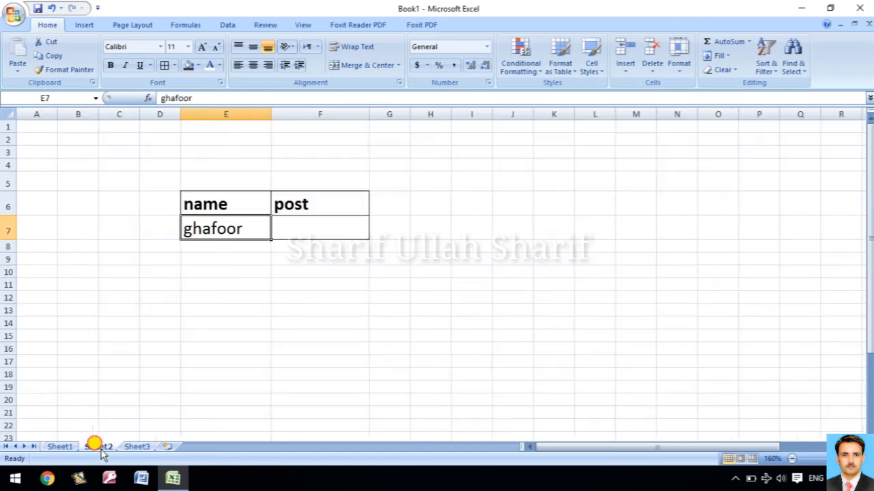
type("farooq")
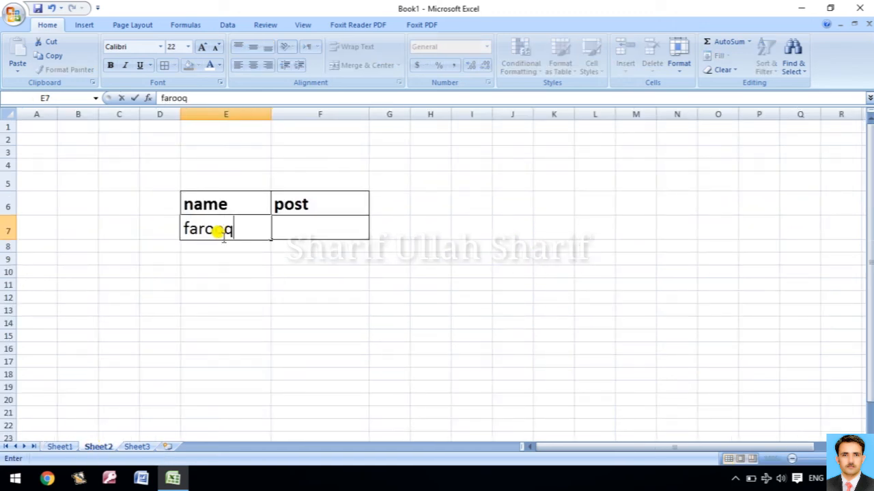
key("Return")
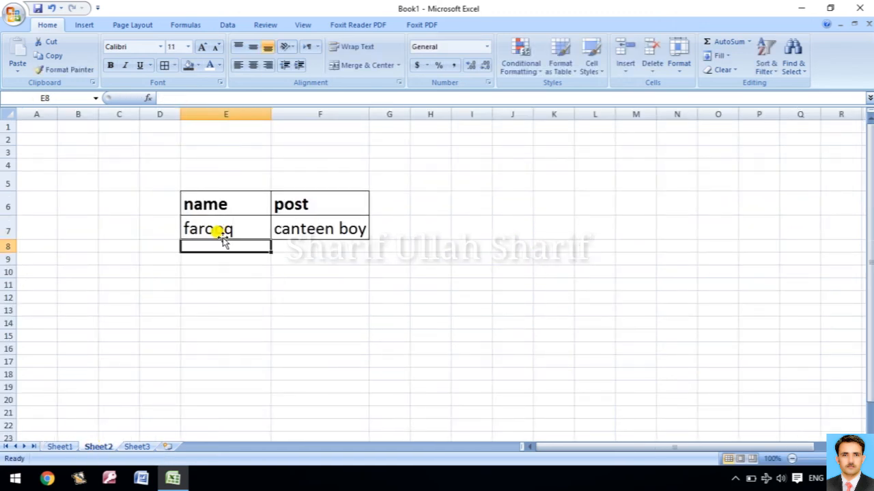
- Replace the name in E7 with the staff name from Sheet1 cell B11
left_click(220, 232)
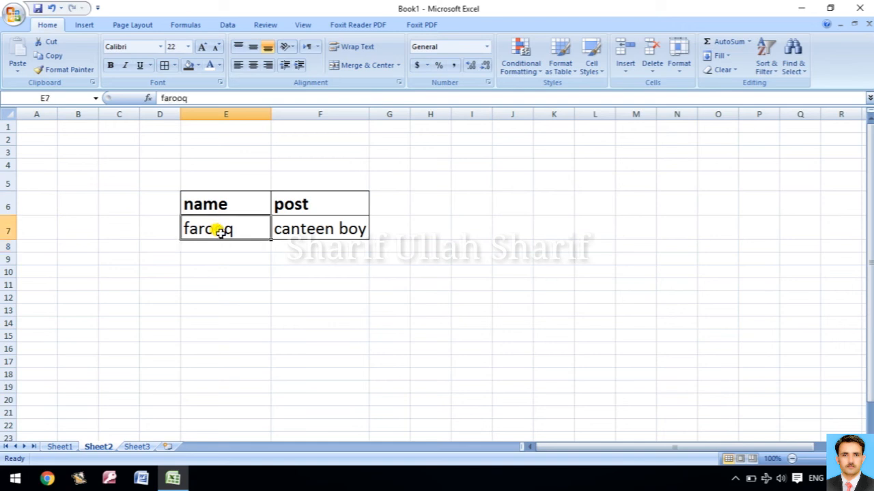
type("javid")
key("Return")
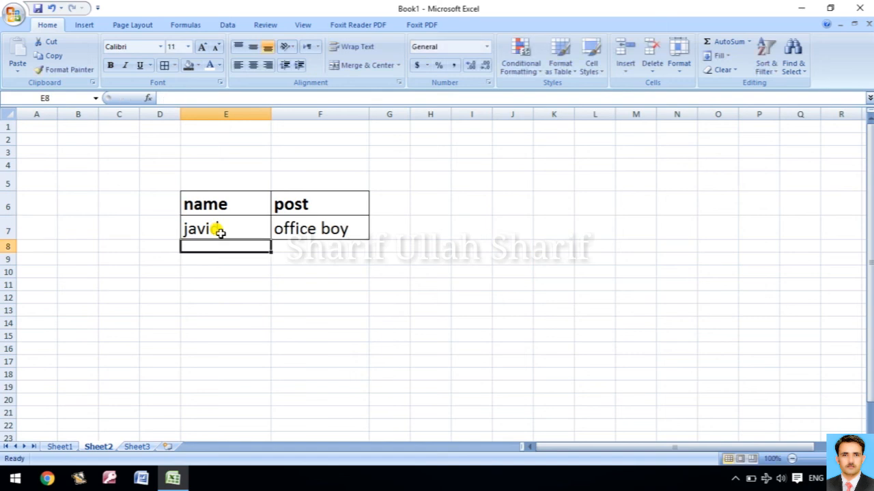